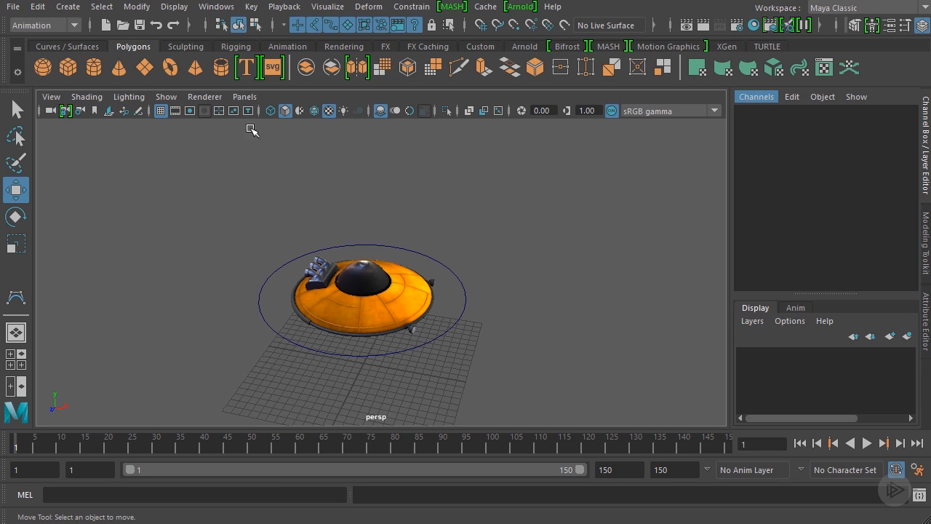
Switch the viewport to the orthographic top view with the saucer beside open space for a path.
left_click(244, 98)
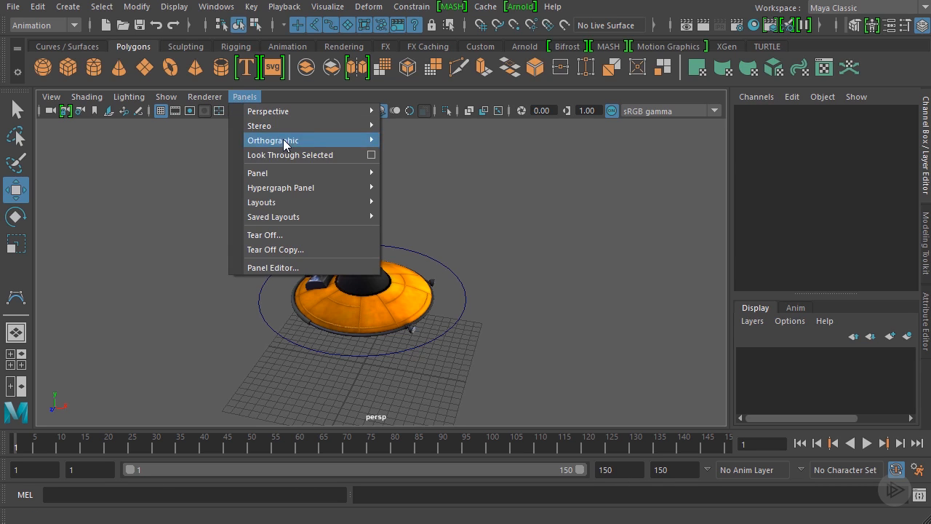
mouse_move(291, 140)
left_click(403, 170)
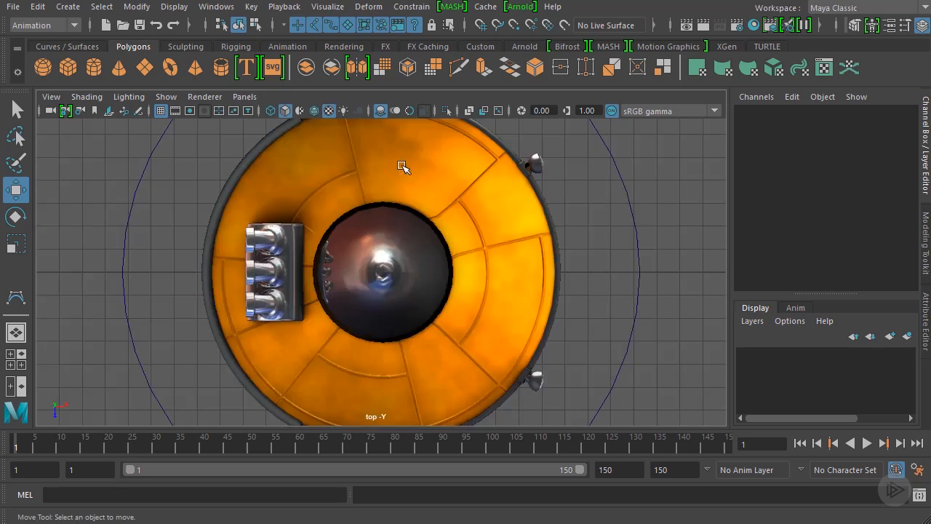
scroll(430, 197, "down", 5)
scroll(466, 266, "up", 2)
scroll(578, 243, "down", 3)
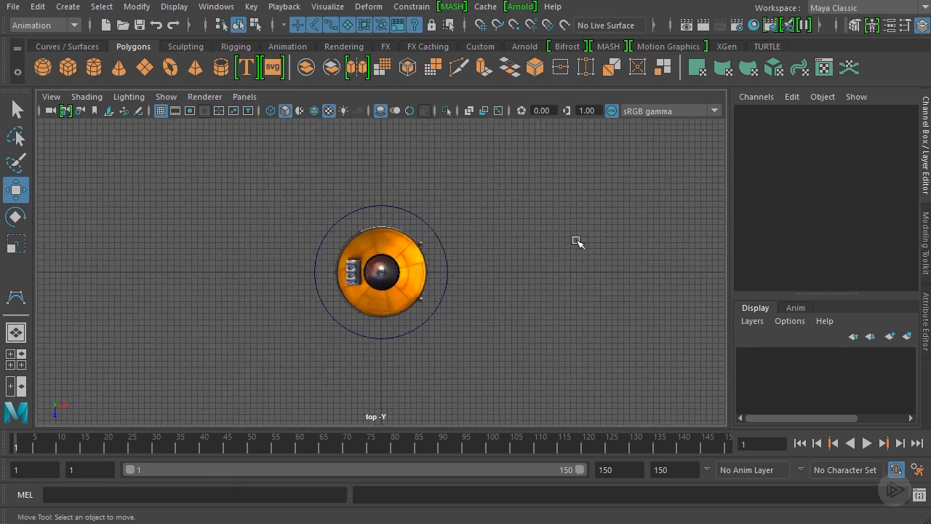
middle_click_drag(577, 243, 353, 254, "alt")
scroll(306, 266, "down", 1)
scroll(367, 274, "down", 3)
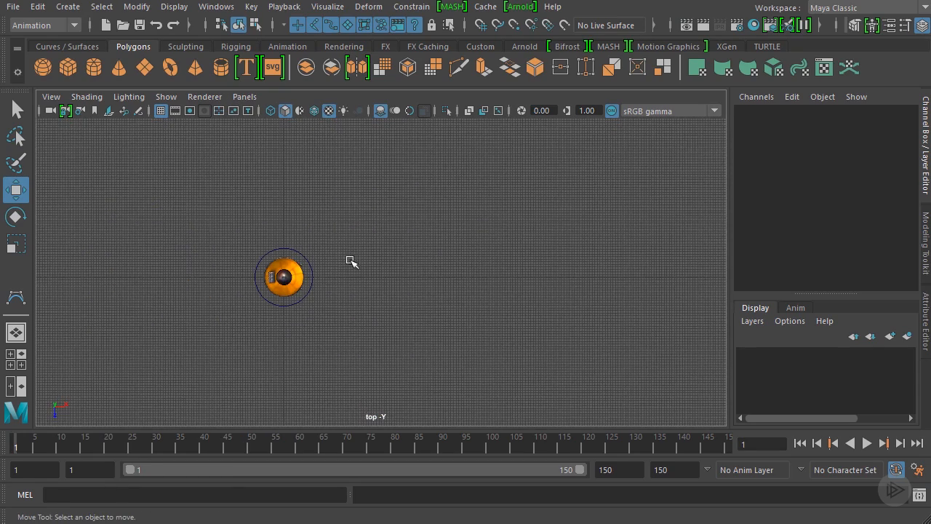
scroll(367, 230, "up", 3)
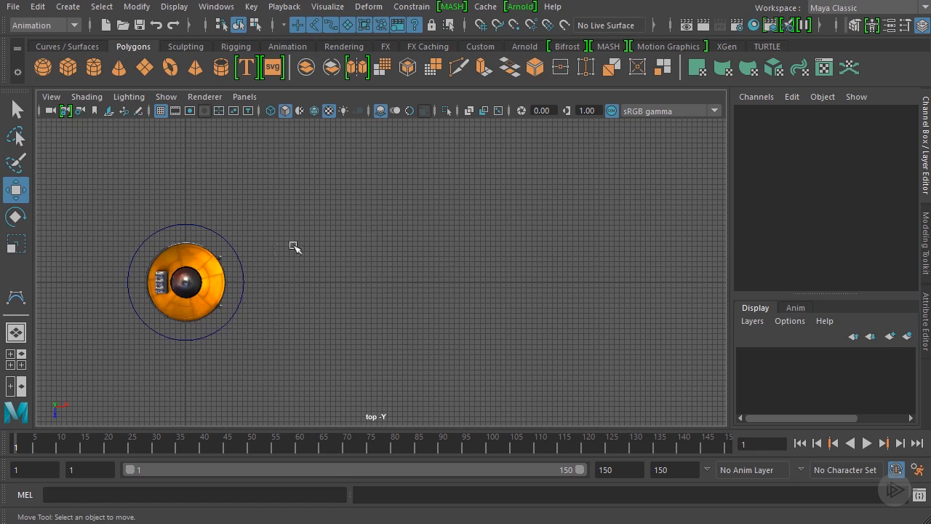
scroll(296, 245, "up", 2)
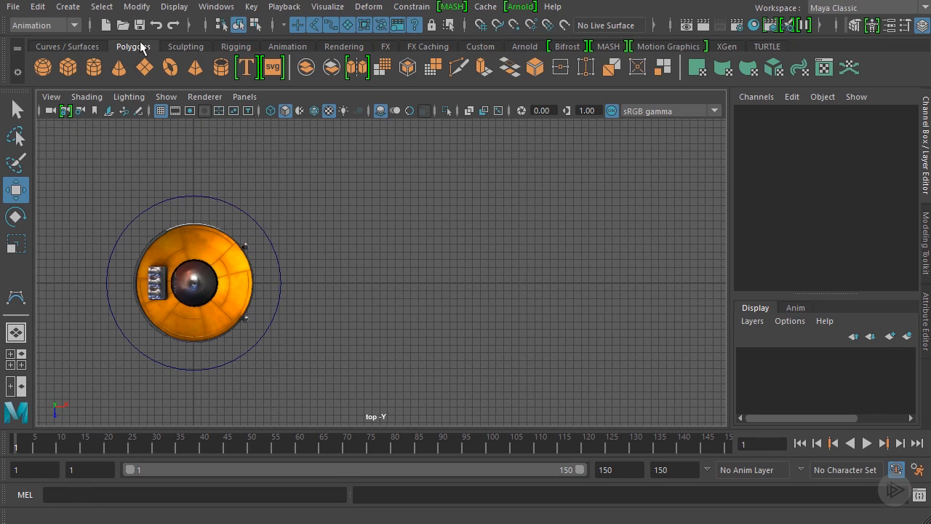
Activate the CV Curve Tool with curve degree 3 Cubic and Uniform knot spacing, and dismiss its settings.
left_click(68, 6)
mouse_move(84, 118)
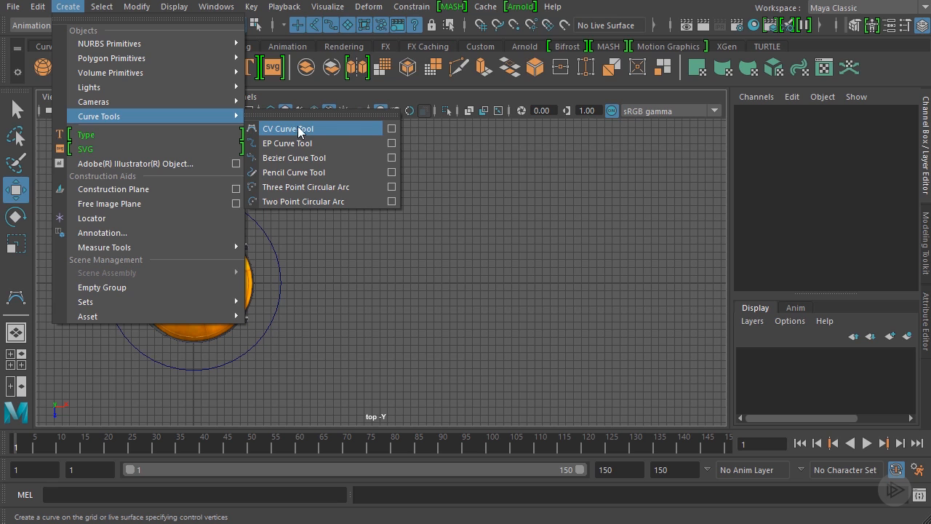
left_click(391, 129)
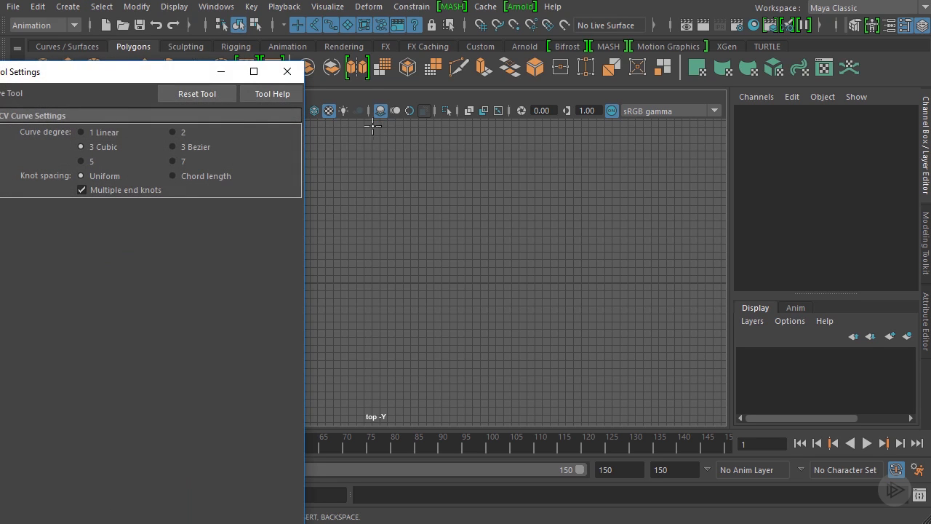
left_click_drag(154, 79, 265, 44)
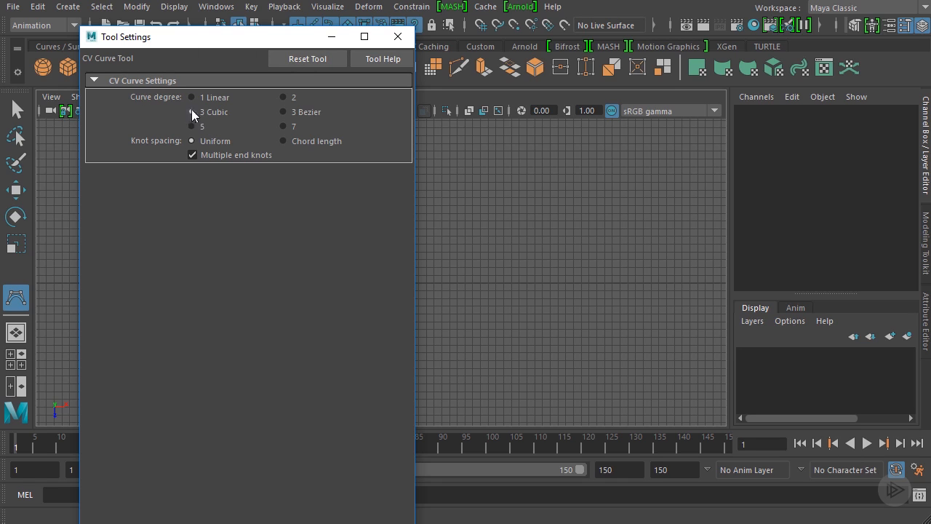
left_click(397, 38)
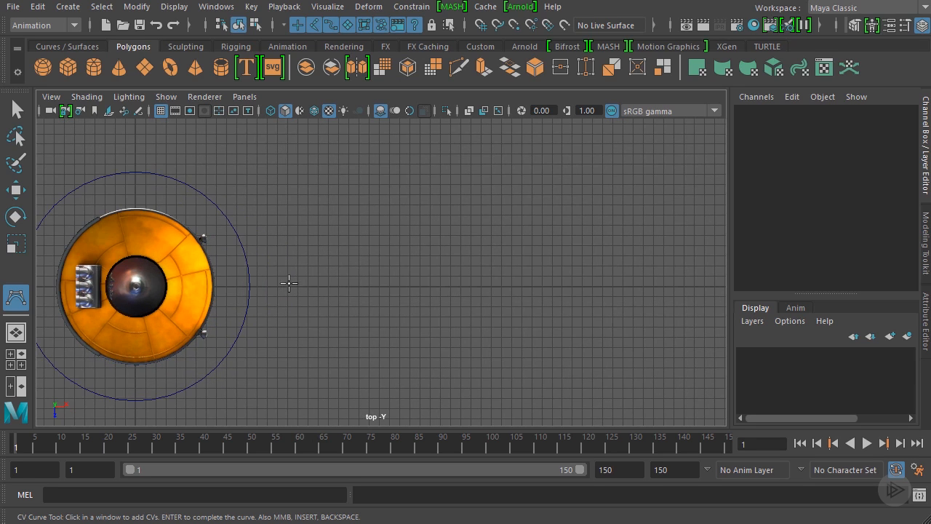
Place the path's first two control vertices straight ahead of the saucer along the X axis, starting just outside its control circle with grid snapping.
scroll(285, 283, "up", 1)
key("x")
left_click(267, 286)
scroll(397, 304, "down", 1)
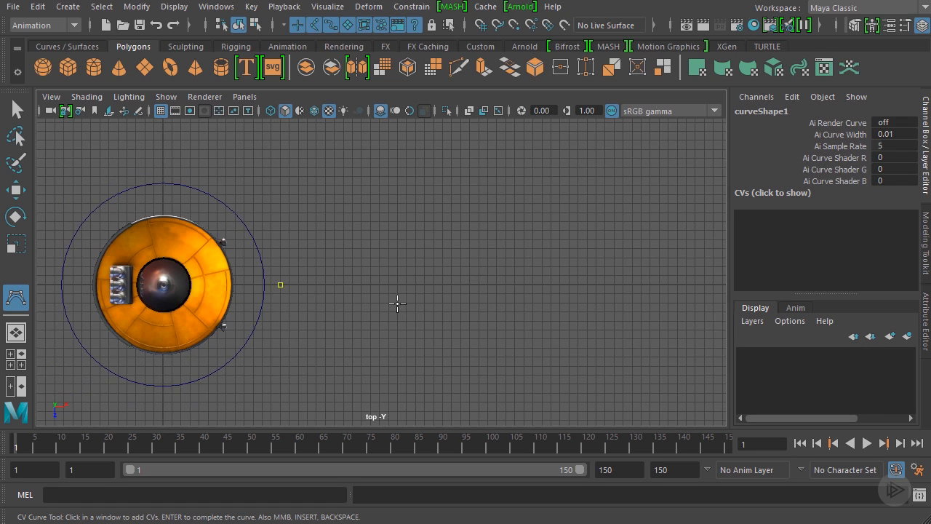
scroll(512, 291, "down", 4)
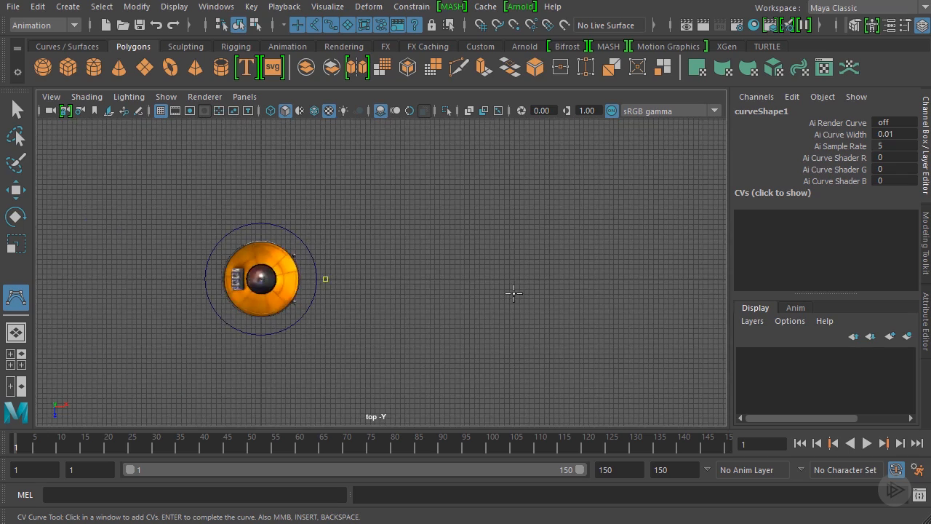
scroll(473, 278, "up", 3)
left_click(478, 281)
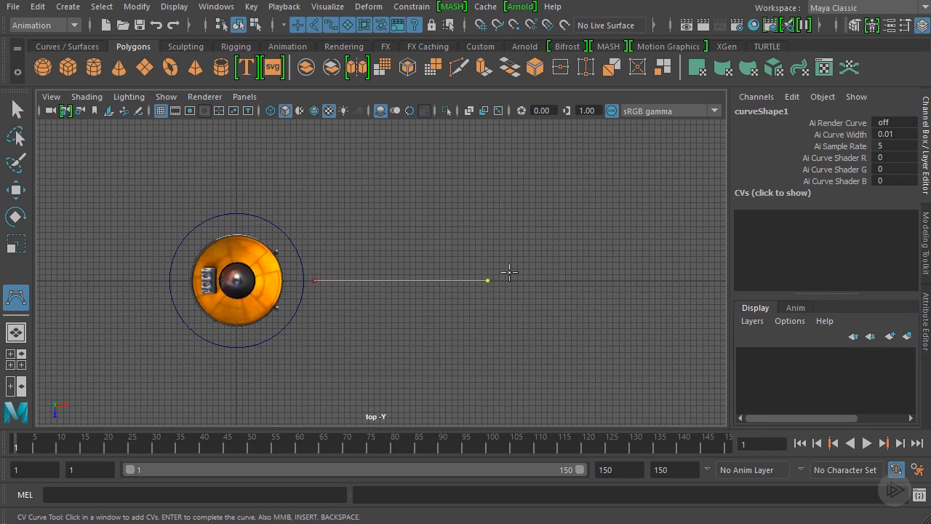
Add three more control vertices that bend the path gently away from the X axis toward negative Z.
scroll(509, 268, "down", 3)
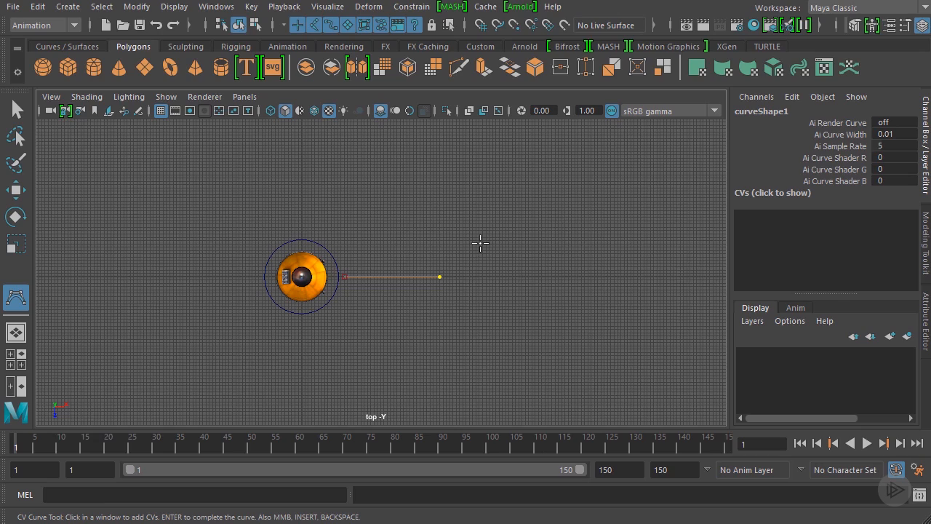
middle_click_drag(543, 251, 428, 226, "alt")
scroll(431, 226, "up", 3)
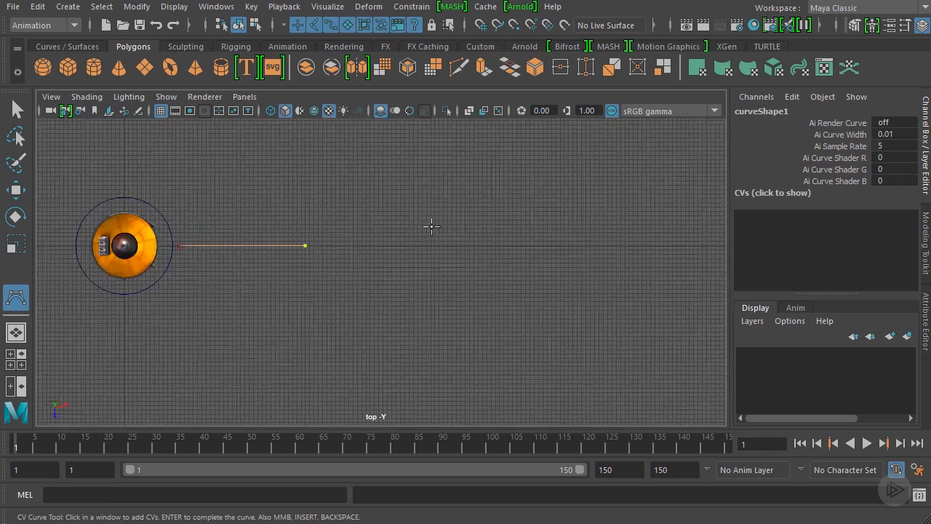
scroll(429, 226, "up", 2)
scroll(420, 248, "down", 4)
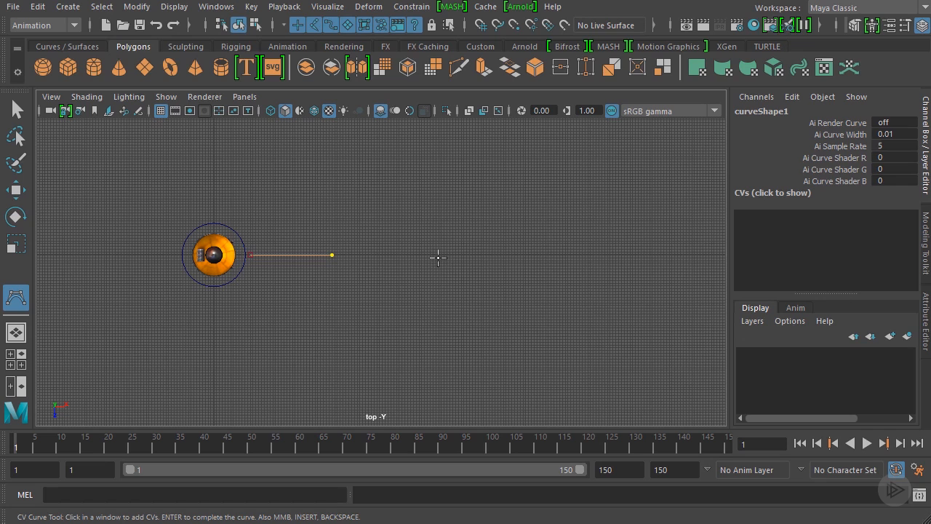
middle_click_drag(412, 208, 368, 240, "alt")
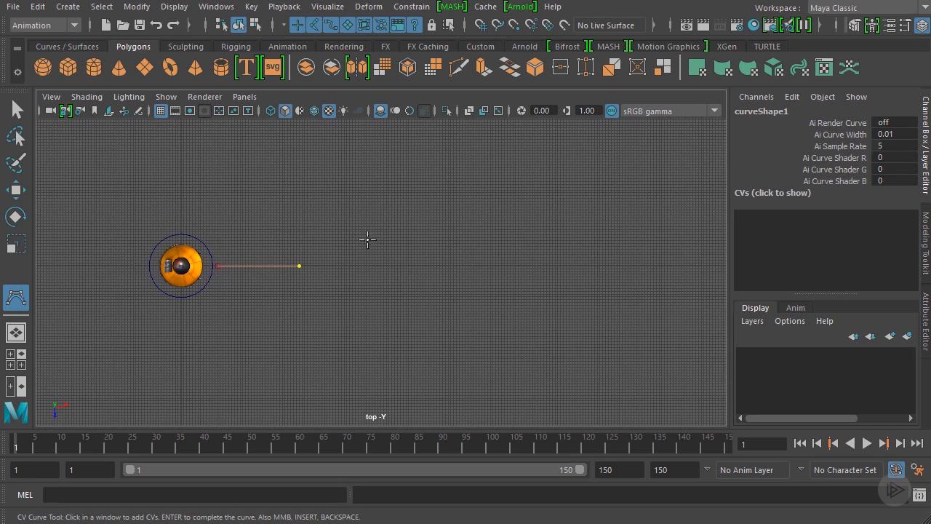
mouse_move(390, 246)
left_mouse_down()
mouse_move(395, 235)
mouse_move(390, 245)
left_mouse_up()
left_click(488, 197)
scroll(507, 212, "down", 3)
middle_click_drag(534, 215, 437, 266, "alt")
left_click(447, 221)
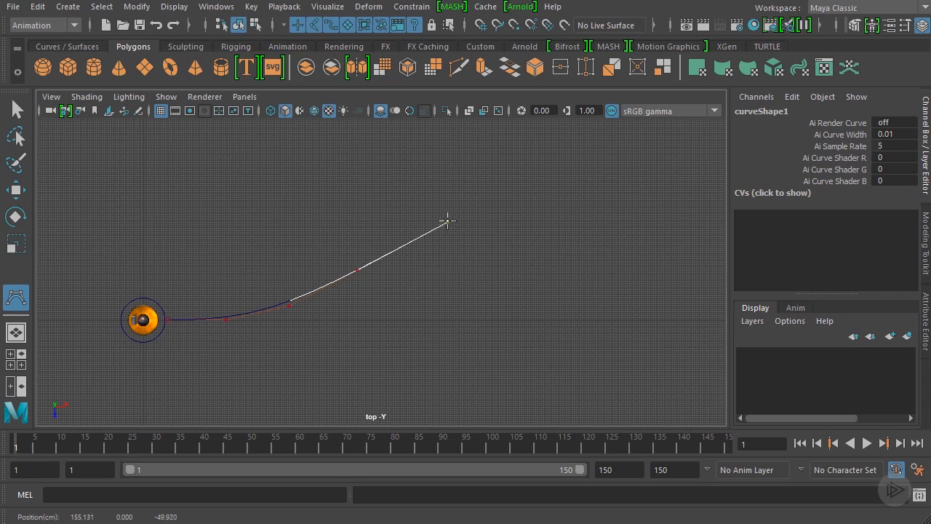
left_click_drag(448, 221, 415, 239)
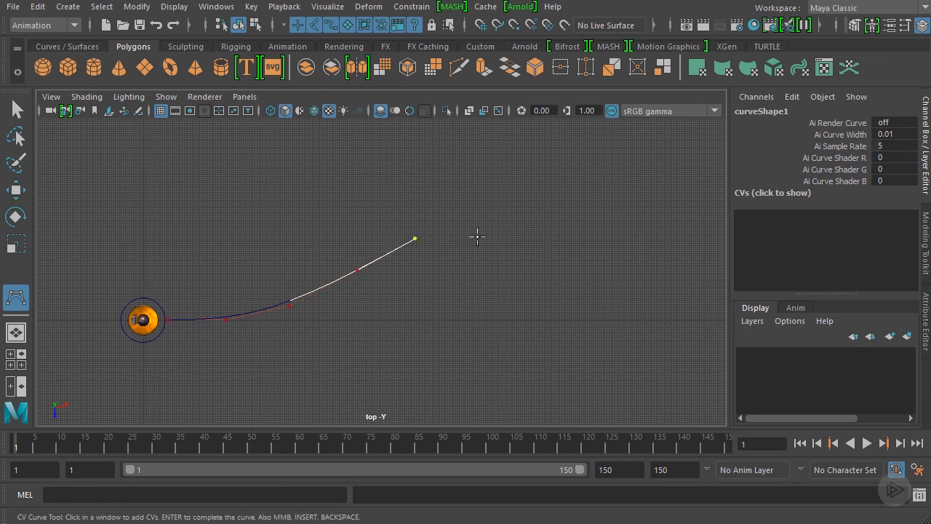
Add five control vertices that carry the path over its crest and around a wide turn toward positive Z.
left_click(518, 208)
left_click_drag(588, 215, 619, 223)
middle_click_drag(607, 208, 381, 145, "alt")
left_click_drag(451, 179, 475, 200)
left_click(521, 275)
left_click(518, 353)
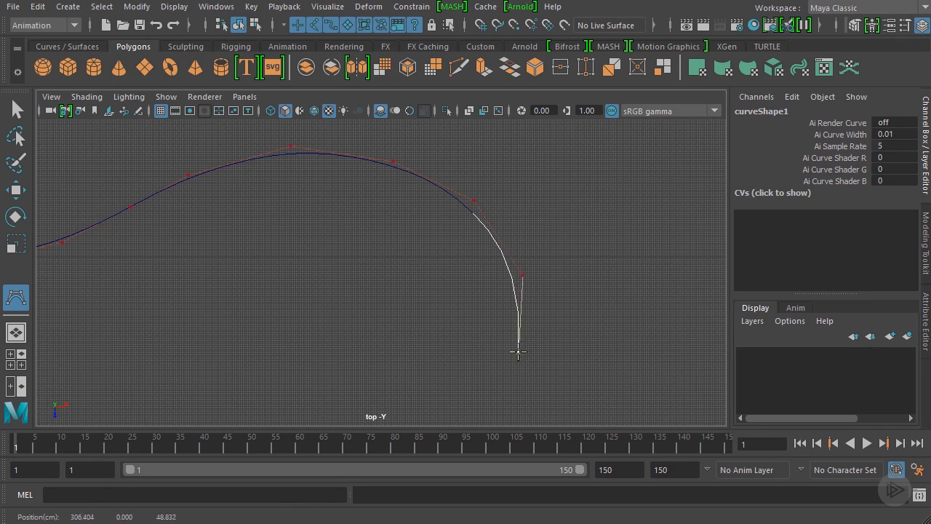
left_click_drag(518, 352, 499, 364)
Add six control vertices that lead the path back in a shallow wave until it passes beyond the saucer.
scroll(488, 339, "down", 3)
middle_click_drag(430, 341, 480, 318, "alt")
left_click_drag(446, 342, 469, 349)
left_click(408, 367)
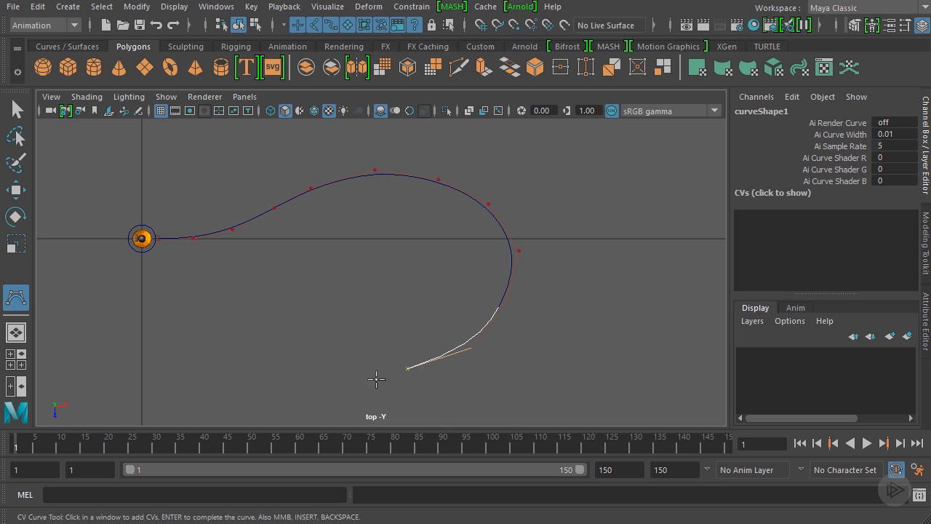
left_click(322, 356)
left_click(258, 337)
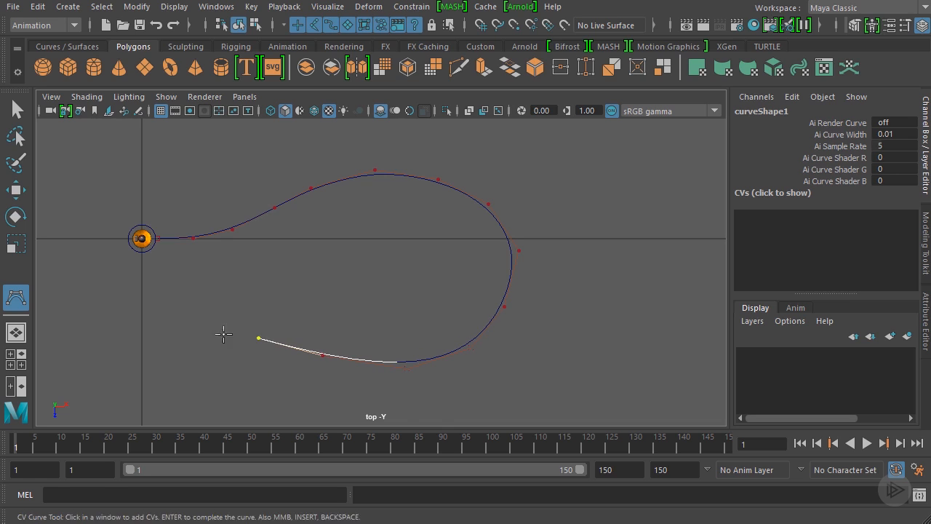
left_click(176, 339)
left_click(109, 350)
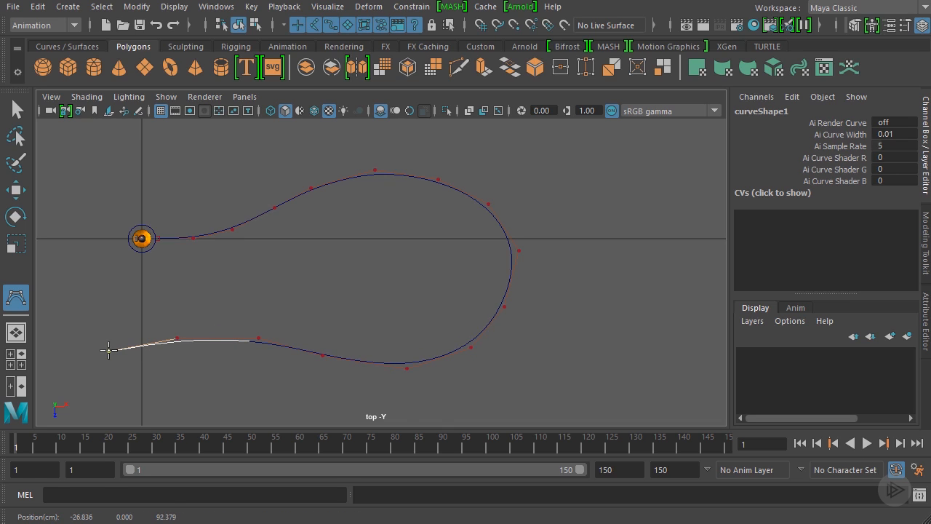
Complete the path curve and activate the Move tool.
scroll(221, 266, "up", 4)
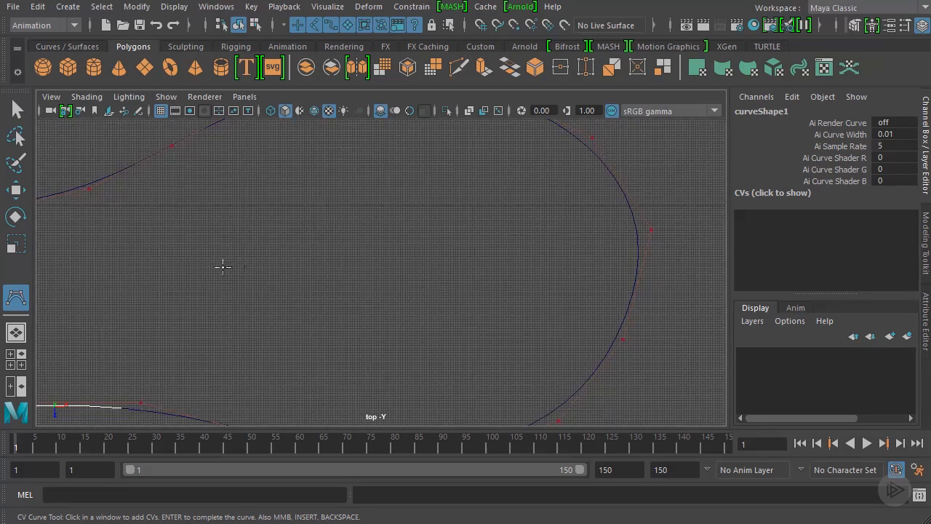
scroll(396, 249, "down", 4)
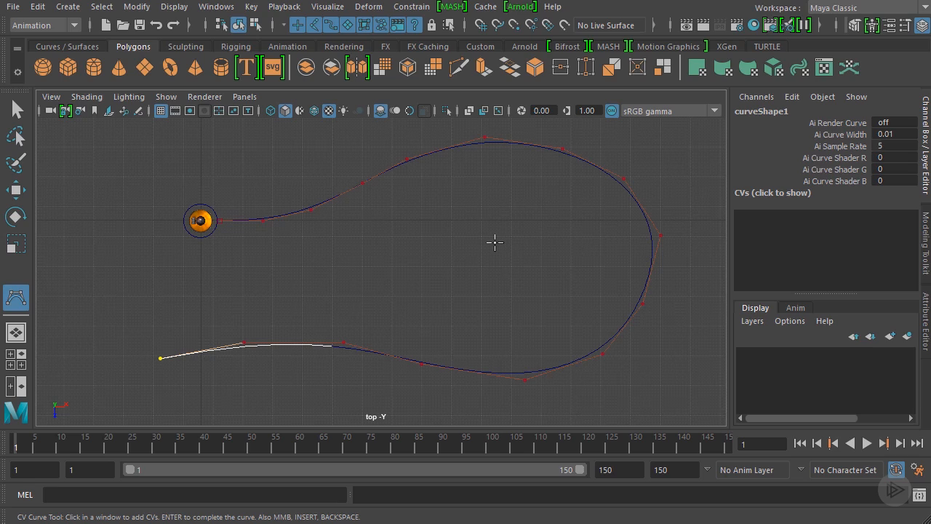
key("Return")
key("w")
In the orthographic side view, raise the curve to the saucer's rim, at a Translate Y of about 9.58.
middle_click_drag(385, 235, 478, 246, "alt")
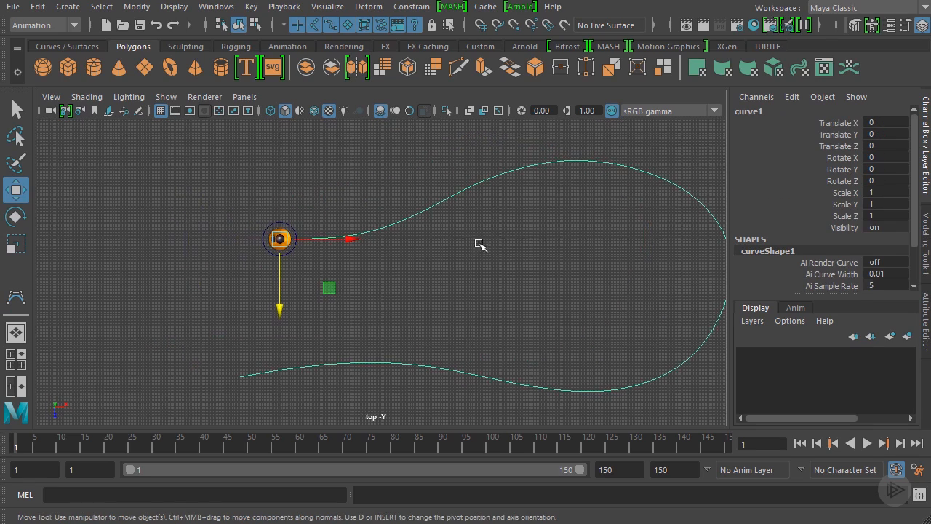
scroll(452, 227, "up", 3)
middle_click_drag(358, 216, 512, 270, "alt")
scroll(563, 224, "up", 8)
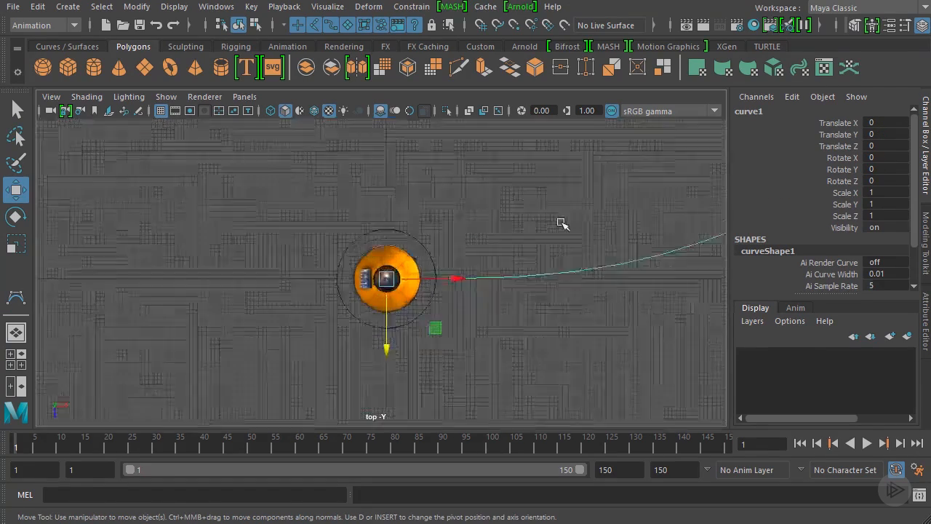
middle_click_drag(580, 240, 453, 197, "alt")
scroll(429, 222, "up", 3)
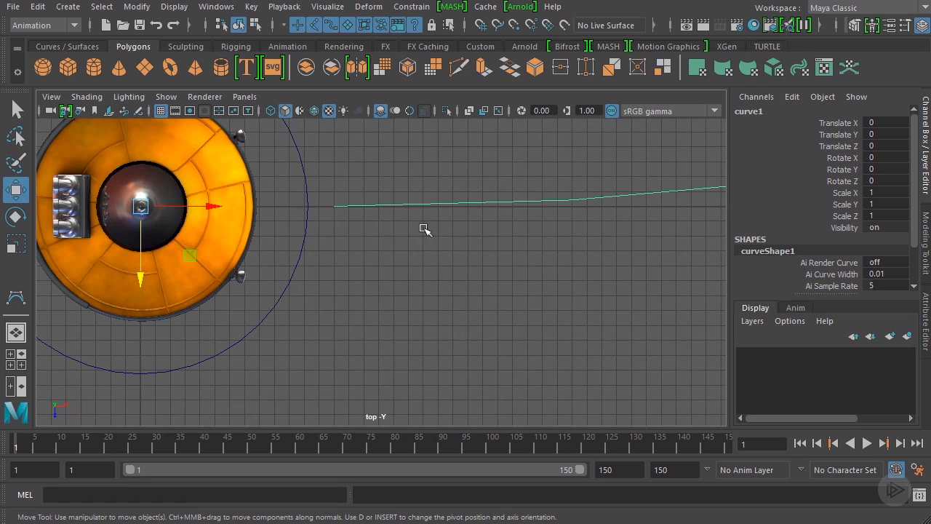
left_click(248, 99)
mouse_move(311, 140)
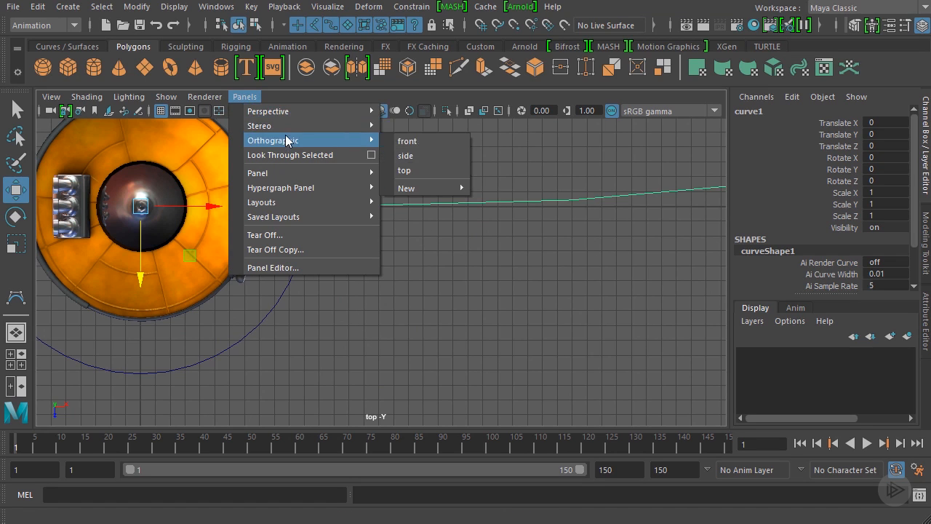
left_click(422, 152)
scroll(404, 166, "down", 3)
middle_click_drag(266, 222, 386, 197, "alt")
scroll(387, 197, "up", 8)
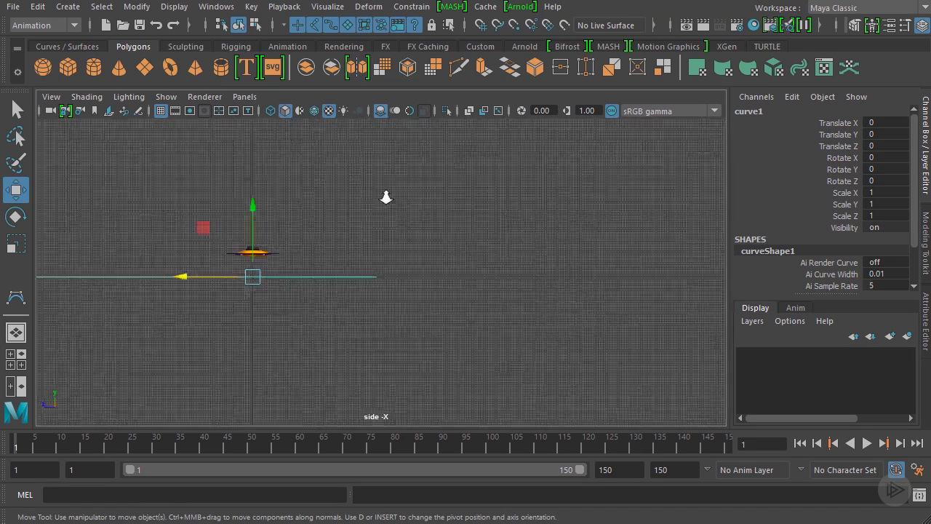
middle_click_drag(220, 218, 482, 235, "alt")
scroll(328, 255, "up", 6)
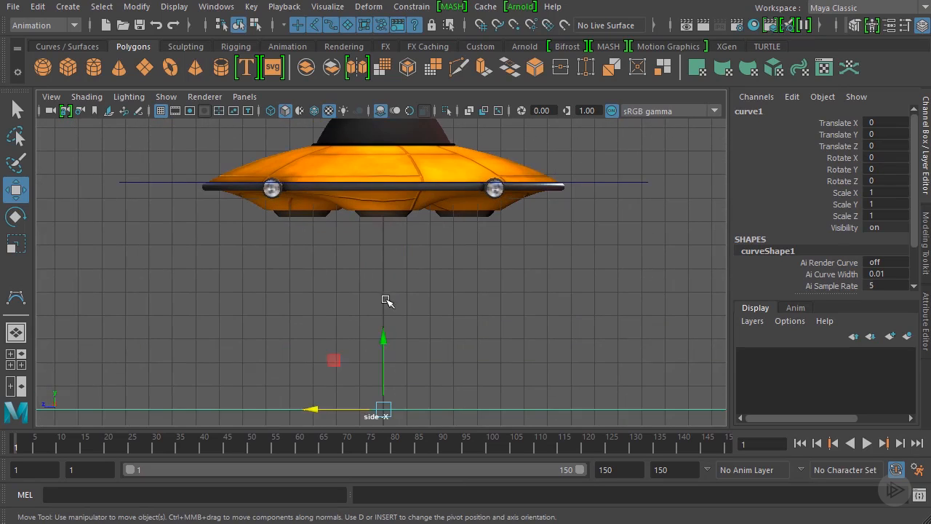
left_click_drag(387, 337, 468, 124)
Return to the persp view and put the path curve into Control Vertex mode with the whole path framed.
left_click(246, 96)
mouse_move(270, 110)
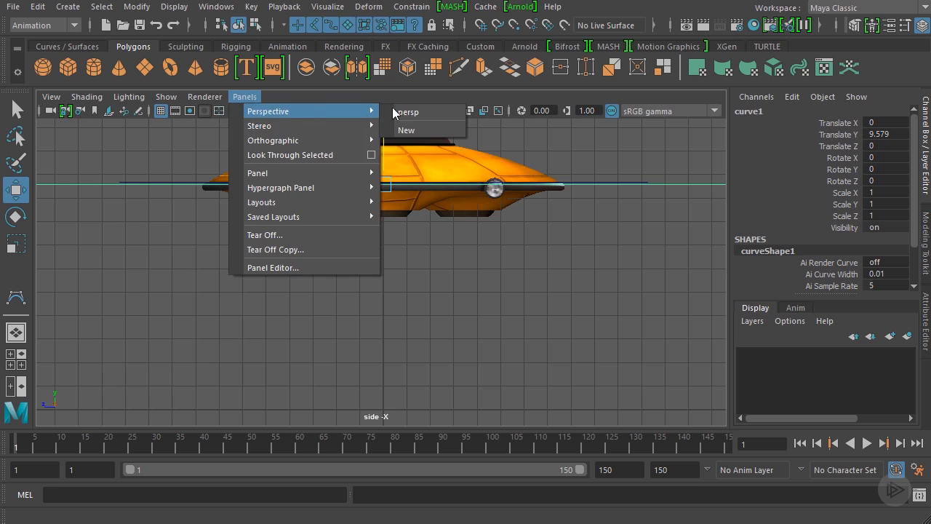
left_click(403, 115)
left_click_drag(555, 219, 581, 248, "alt")
right_click_drag(580, 248, 669, 216, "alt")
middle_click_drag(670, 216, 450, 214, "alt")
left_click_drag(450, 215, 434, 193, "alt")
right_click(431, 178)
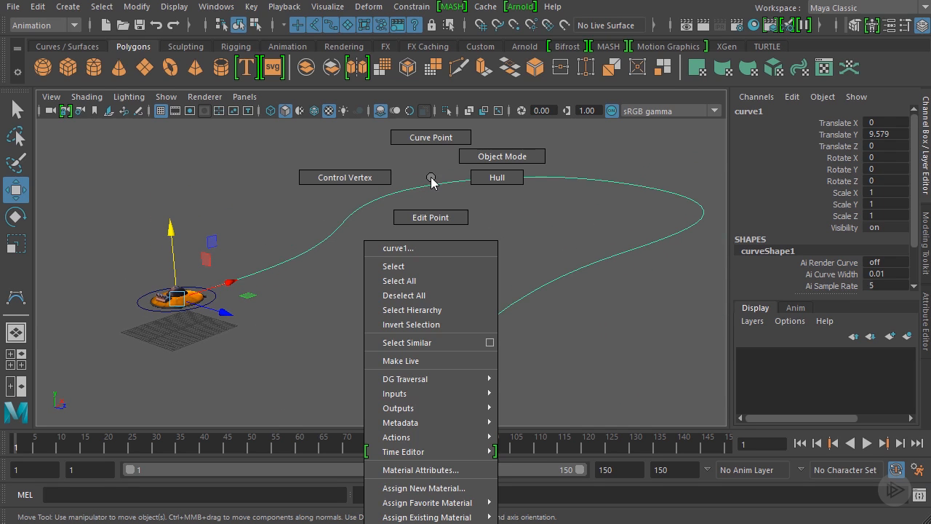
right_click_drag(432, 180, 391, 182)
key("f")
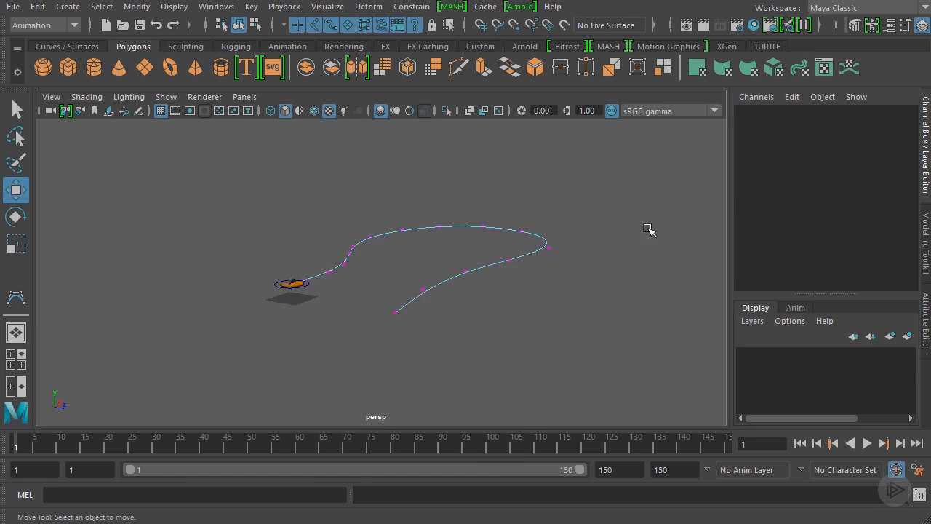
left_click_drag(648, 230, 470, 329, "alt")
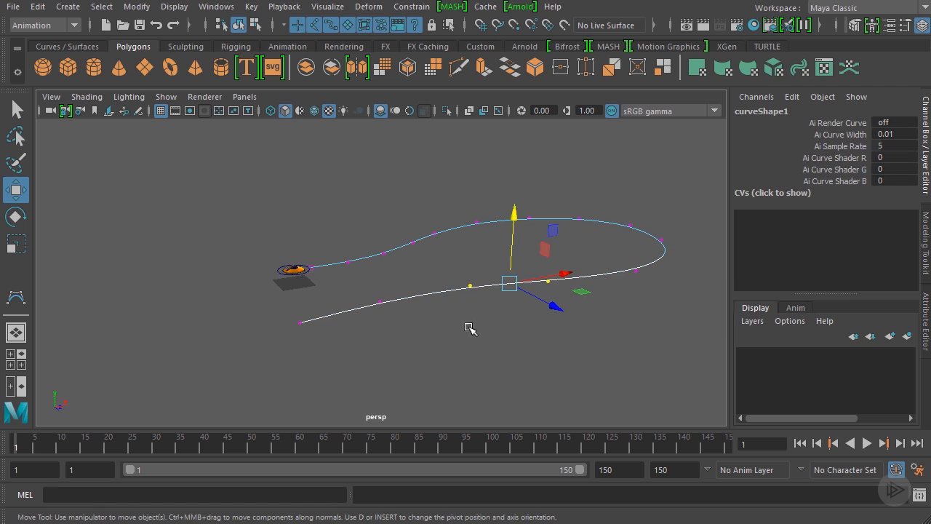
Try changing the height of the two selected control vertices on the path's return stretch.
left_click_drag(523, 228, 597, 269, "alt")
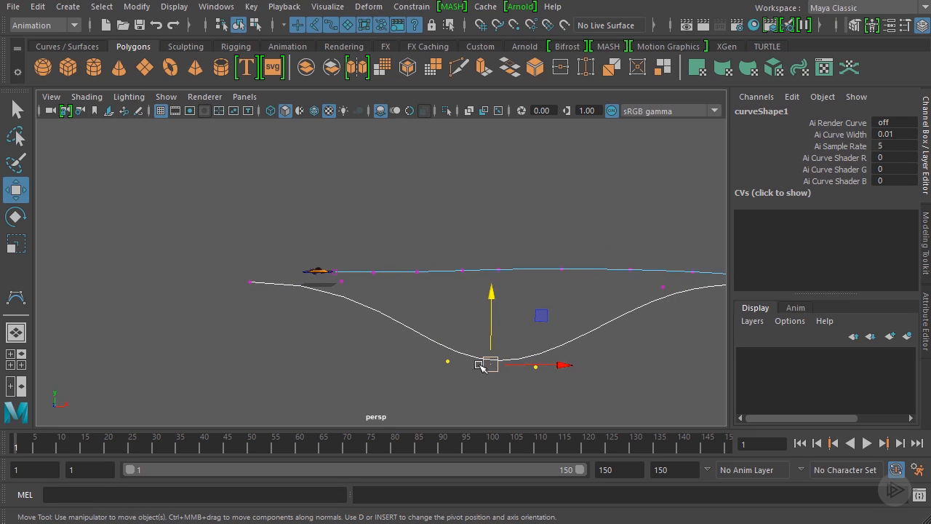
left_click_drag(509, 331, 472, 235, "alt")
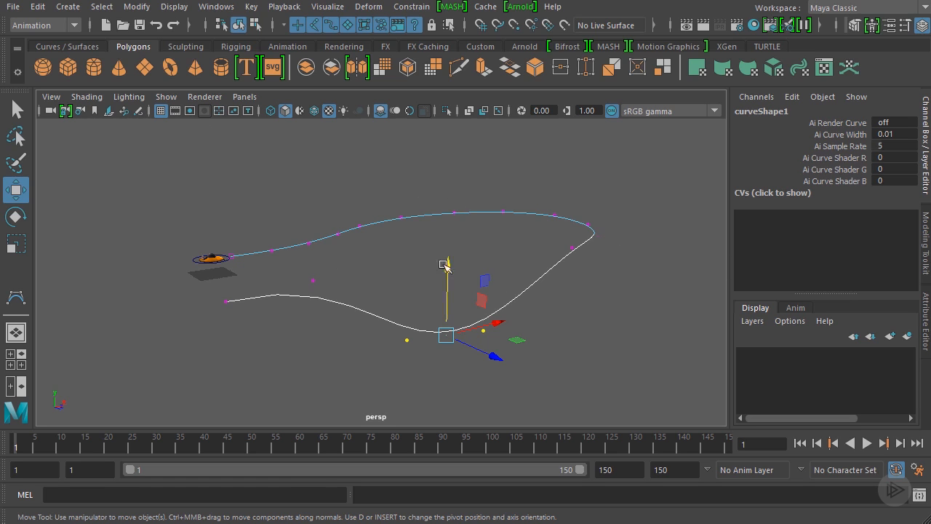
left_click_drag(532, 198, 568, 228, "alt")
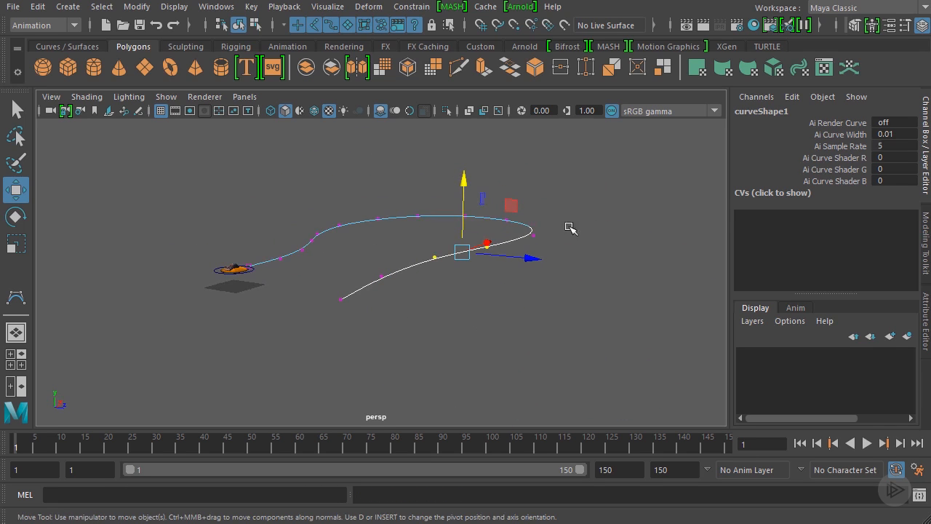
left_click_drag(394, 253, 521, 168, "alt")
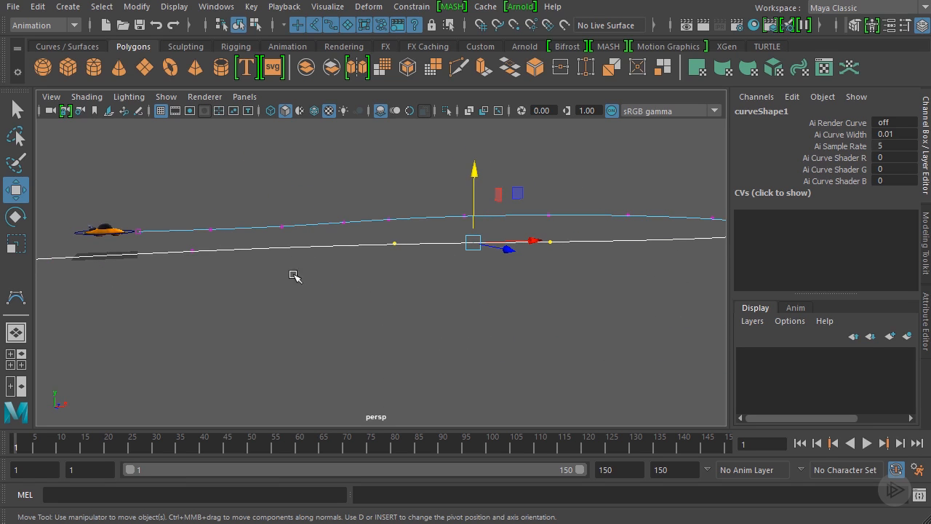
Switch the path curve from control vertex editing back to Object Mode.
left_click_drag(304, 250, 445, 249, "alt")
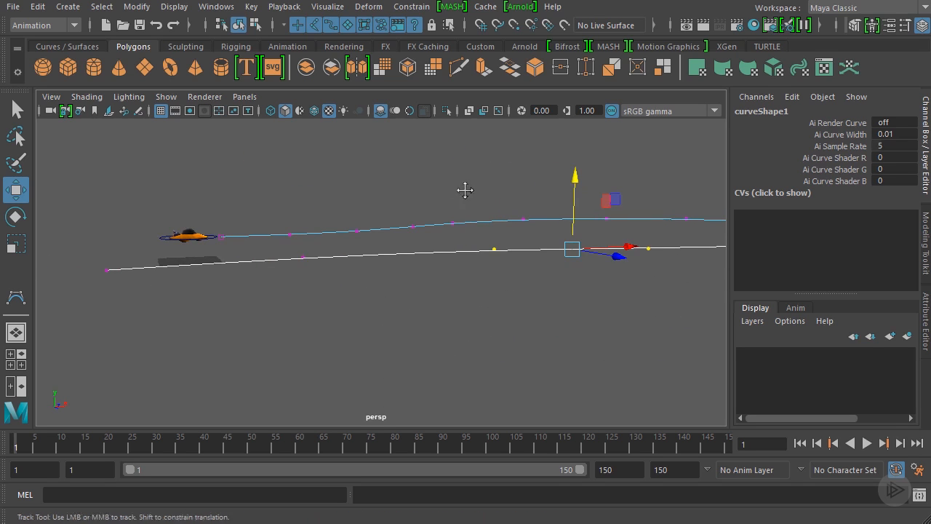
left_click_drag(461, 189, 370, 263, "alt")
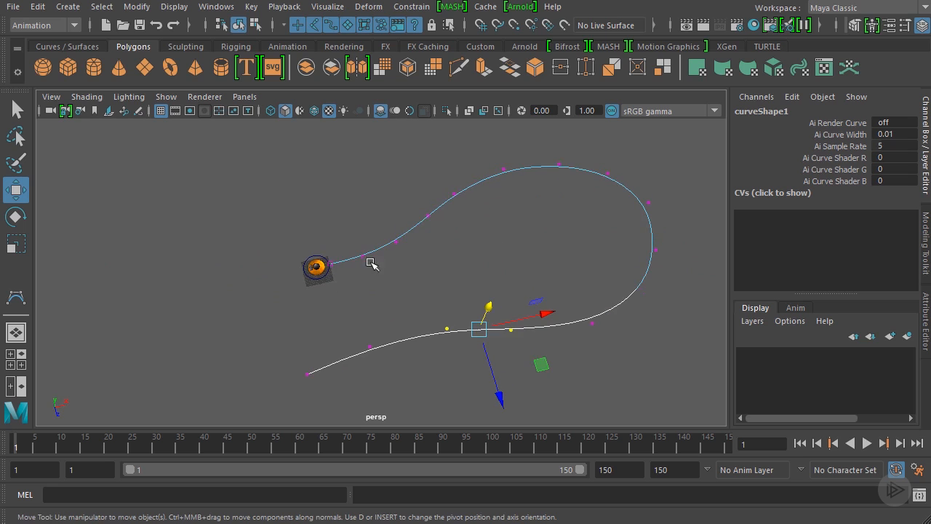
scroll(371, 308, "up", 4)
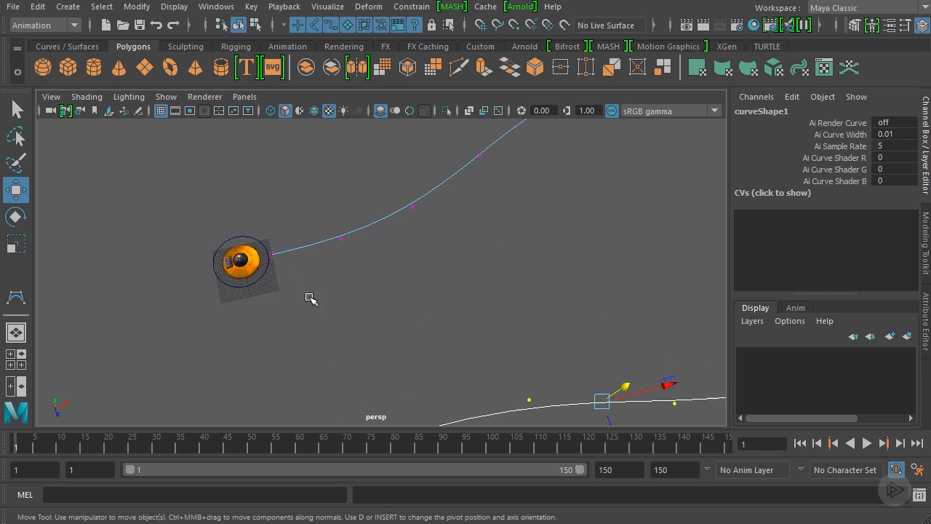
middle_click_drag(310, 297, 390, 286, "alt")
right_click(397, 235)
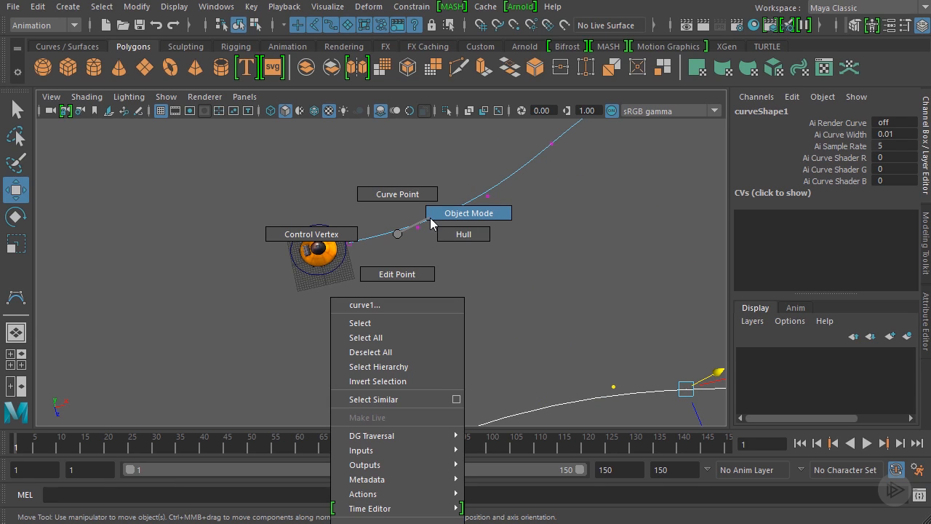
left_click(431, 221)
Examine the saucer and the start of the path curve from several angles, checking their alignment.
left_click_drag(434, 216, 441, 235, "alt")
scroll(441, 235, "up", 5)
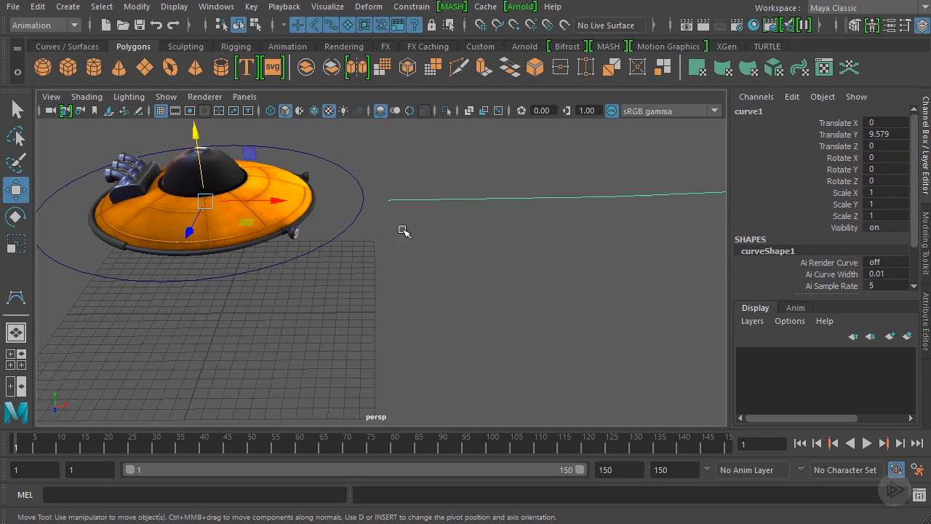
middle_click_drag(402, 230, 380, 269, "alt")
scroll(450, 254, "down", 5)
left_click_drag(380, 268, 470, 258, "alt")
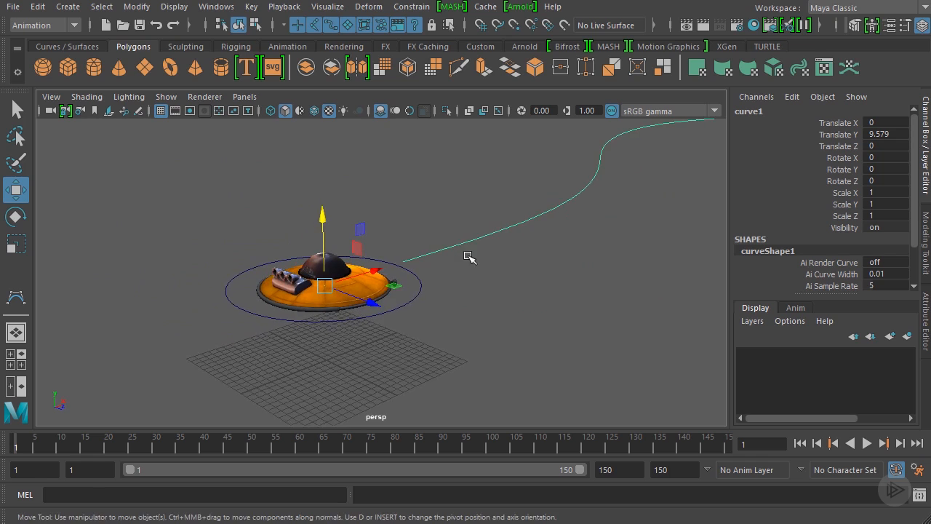
middle_click_drag(465, 240, 464, 240, "alt")
left_click_drag(464, 240, 296, 252, "alt")
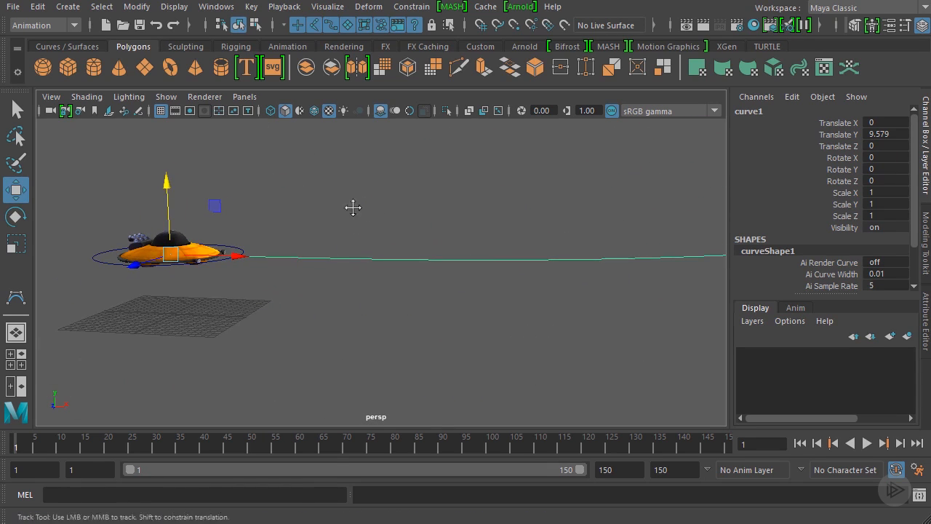
middle_click_drag(351, 209, 518, 262, "alt")
scroll(518, 262, "up", 5)
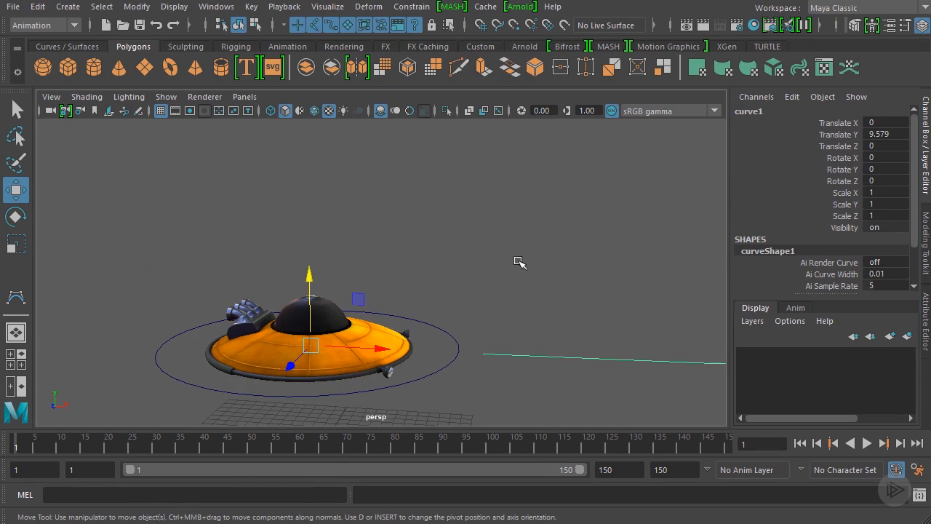
Select the saucer's ship_ctrl circle and choose the Animation menu set.
left_click(452, 337)
scroll(447, 337, "down", 3)
left_click_drag(447, 337, 490, 308, "alt")
scroll(492, 310, "up", 3)
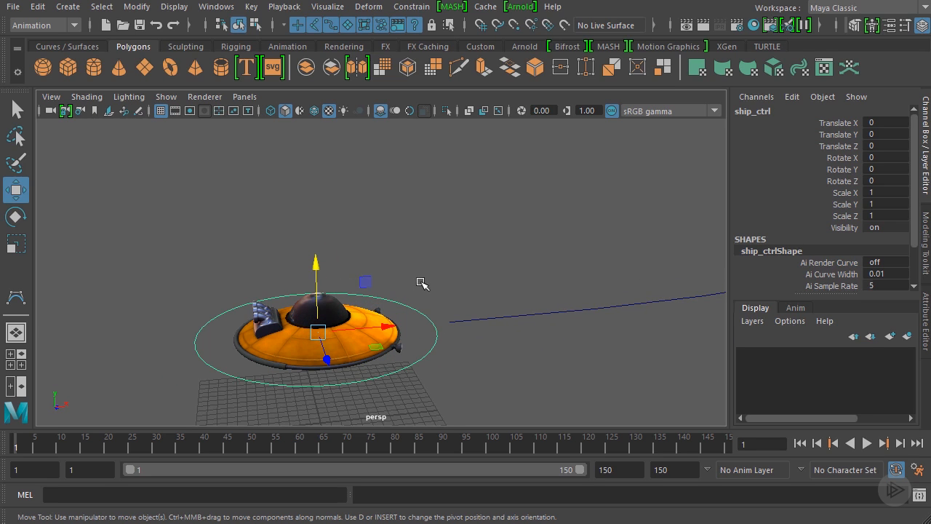
left_click(41, 26)
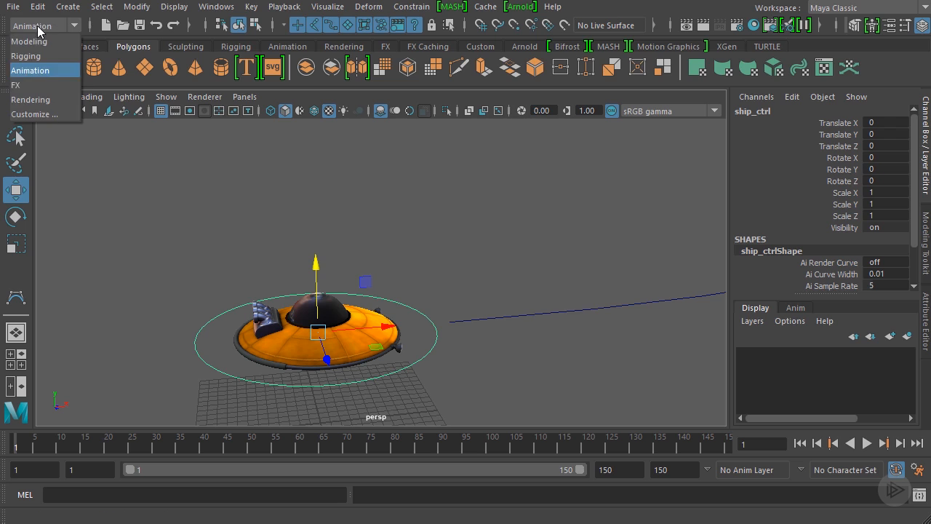
left_click(36, 70)
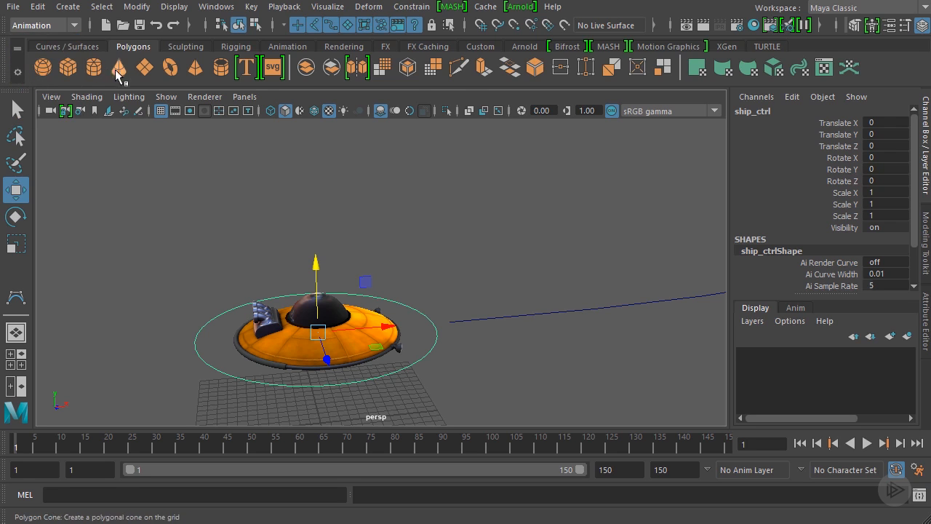
left_click(415, 7)
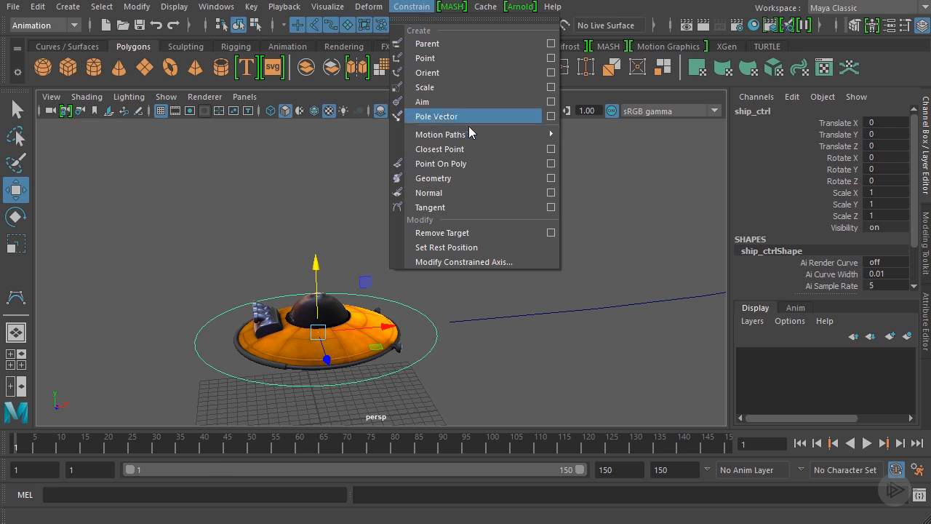
mouse_move(468, 132)
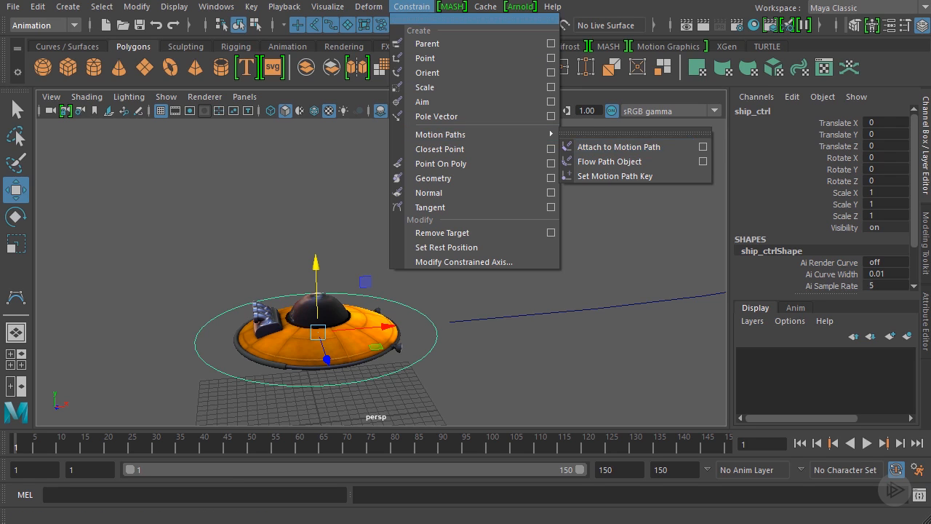
left_click(405, 8)
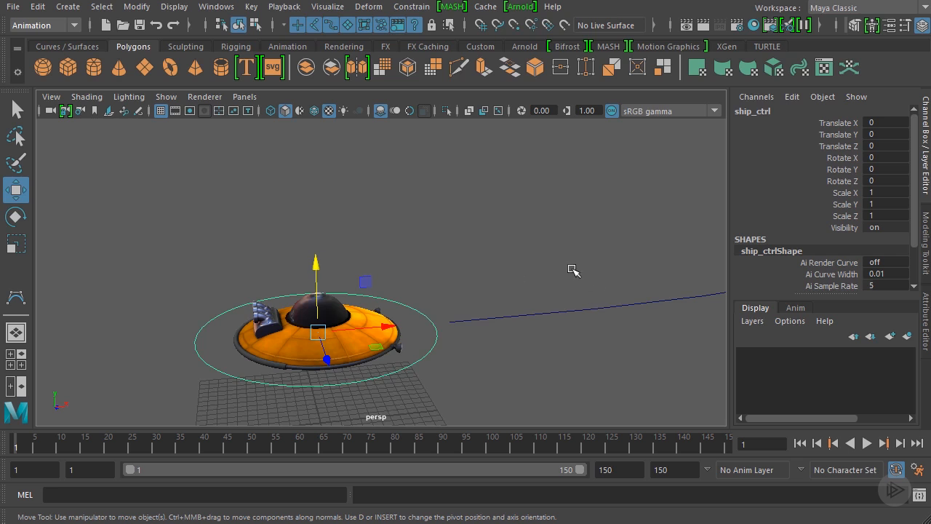
Add the path curve to the selection after ship_ctrl and open the Attach to Motion Path options.
scroll(526, 267, "down", 5)
left_click_drag(526, 266, 566, 271, "alt")
scroll(565, 272, "up", 3)
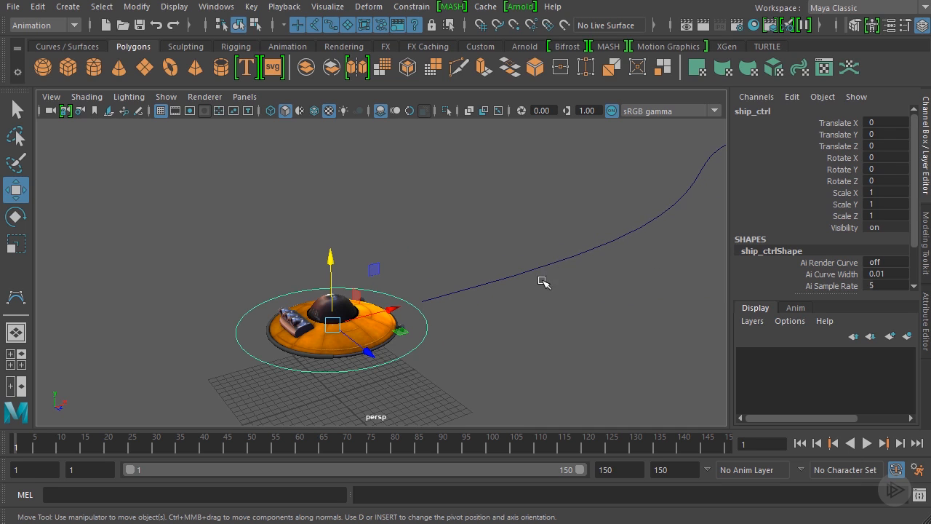
left_click(545, 266)
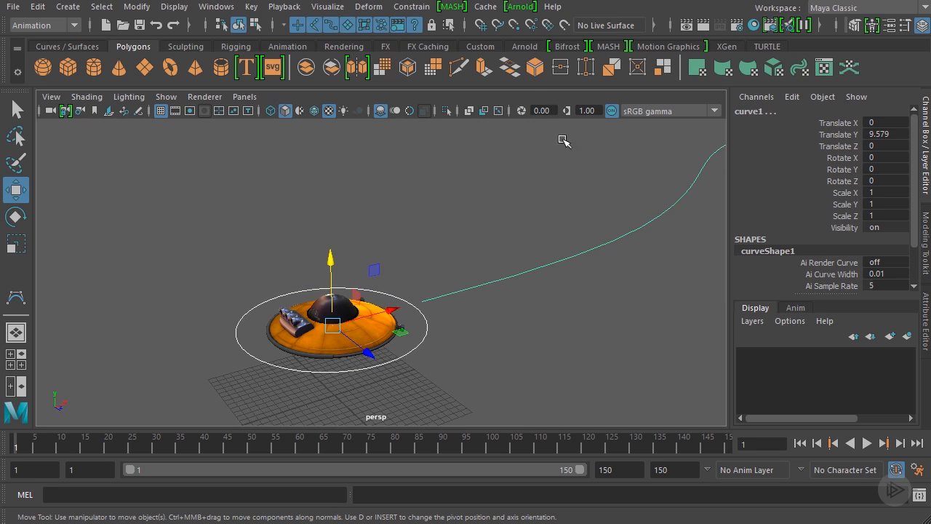
left_click(415, 8)
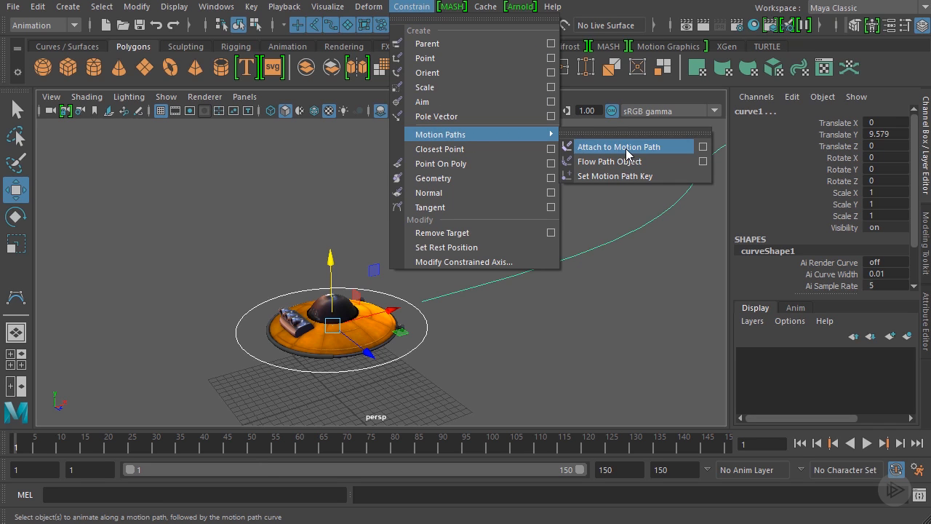
left_click(703, 147)
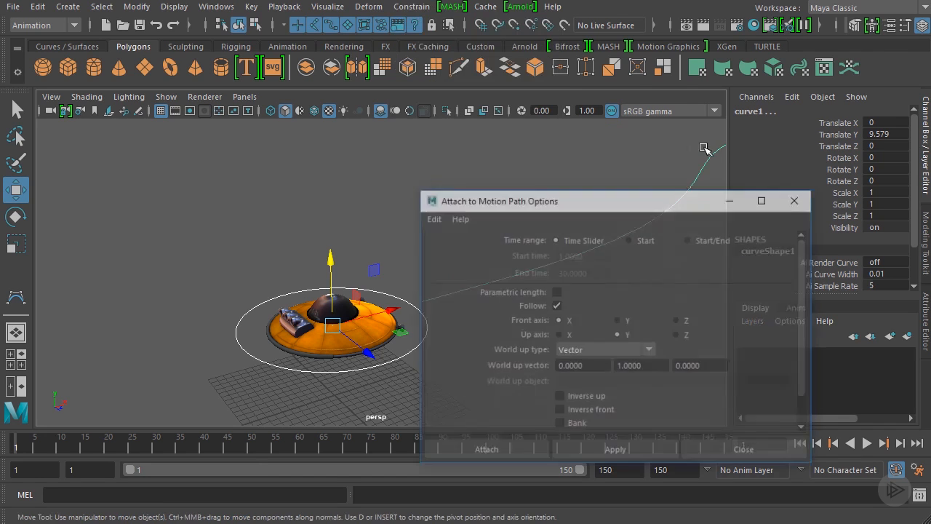
Choose Time Slider as the motion path's time range and reposition the options window clear of the saucer.
left_click_drag(616, 206, 551, 129)
left_click(518, 140)
left_click(546, 173)
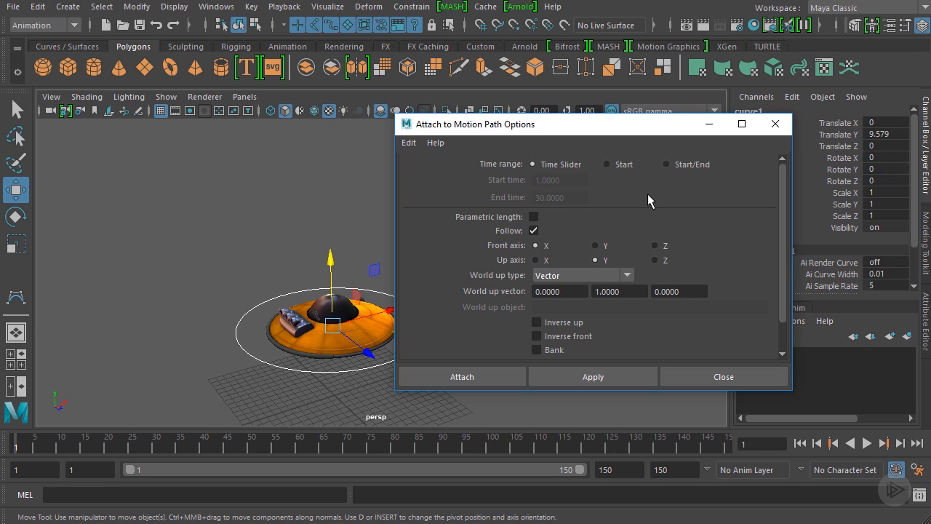
left_click_drag(561, 131, 638, 129)
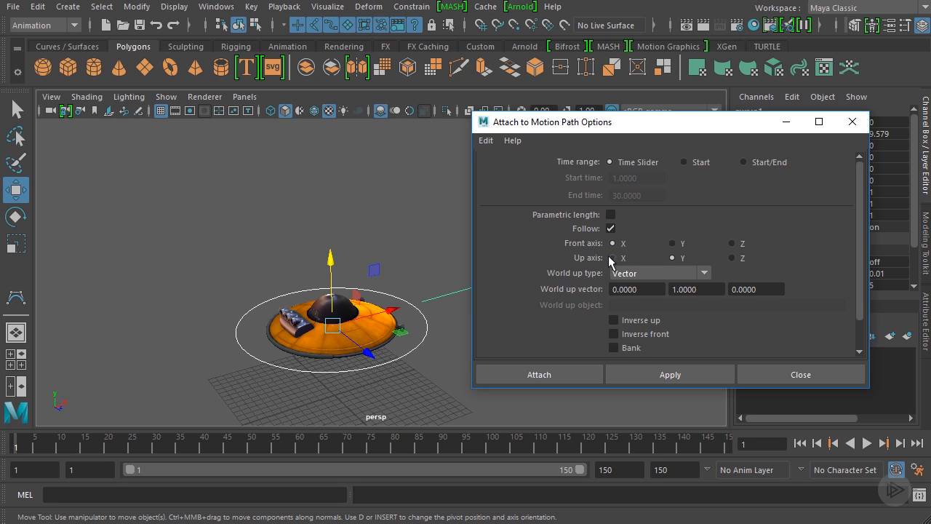
left_click_drag(575, 131, 591, 190)
Examine the saucer's orientation from above and the side to compare its front and up directions with the axes.
middle_click_drag(337, 352, 369, 321, "alt")
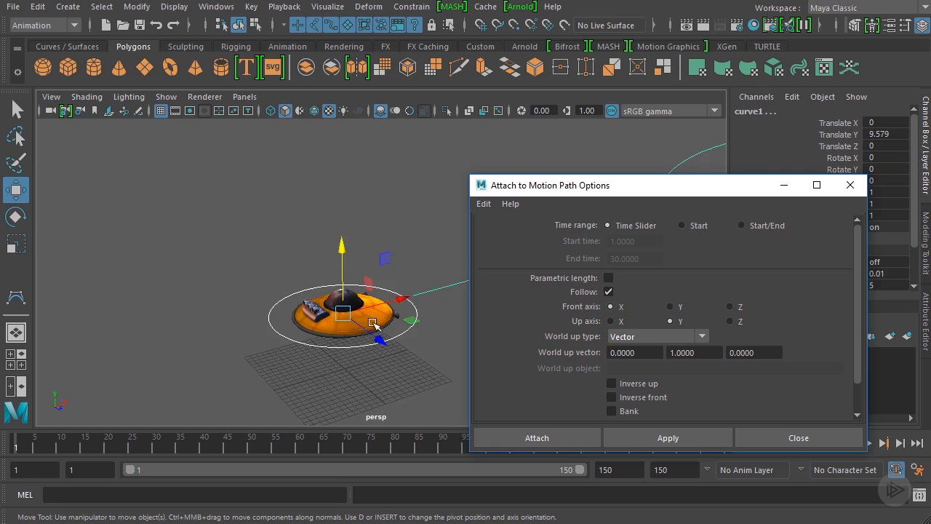
left_click_drag(396, 274, 354, 314, "alt")
middle_click_drag(375, 289, 326, 299, "alt")
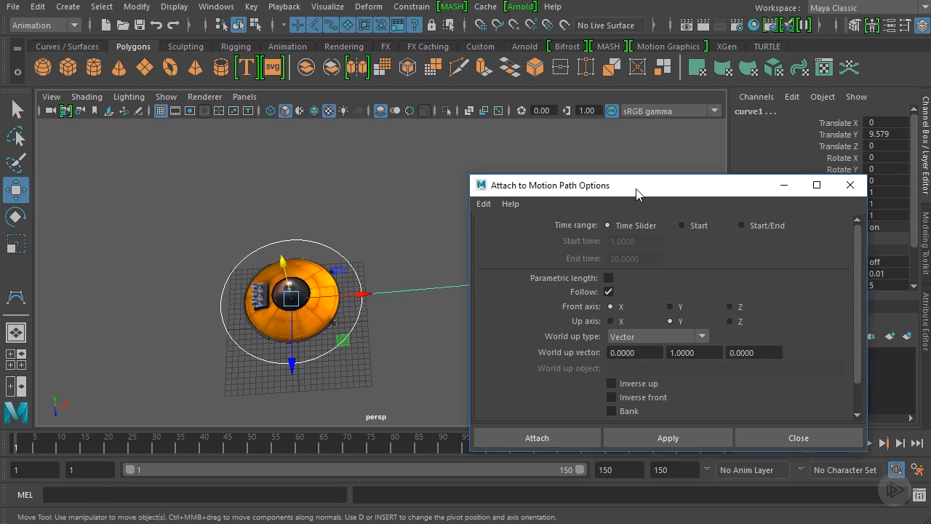
left_click_drag(615, 186, 589, 184)
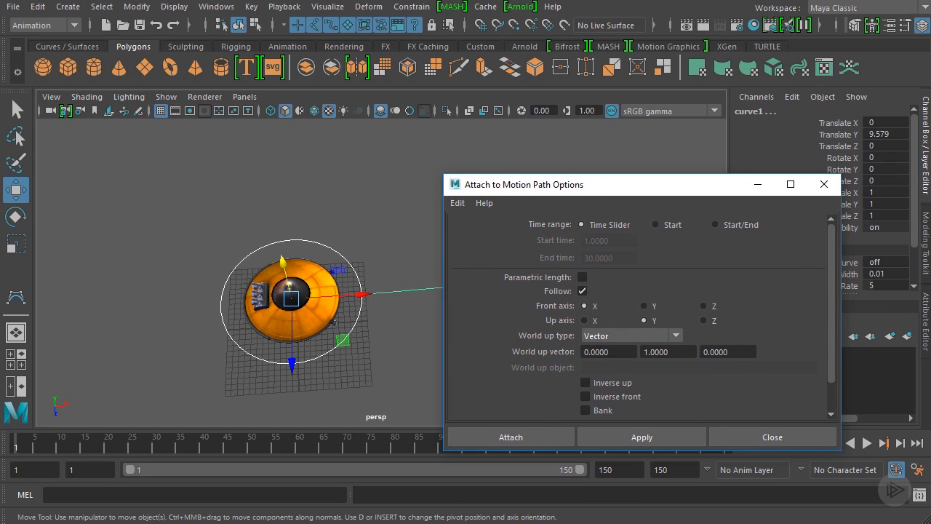
left_click_drag(357, 295, 320, 245, "alt")
scroll(407, 230, "down", 2)
middle_click_drag(254, 228, 321, 211, "alt")
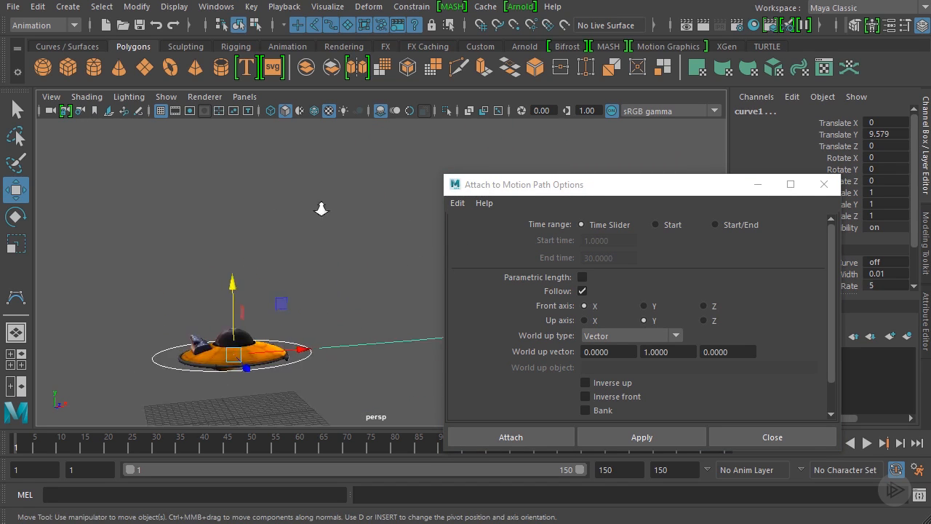
scroll(233, 291, "up", 2)
middle_click_drag(229, 297, 352, 254, "alt")
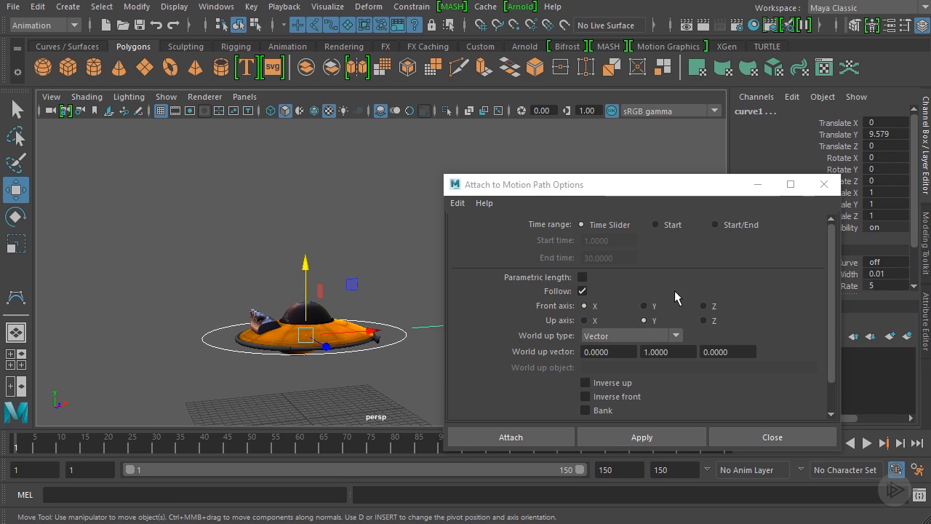
scroll(177, 197, "up", 2)
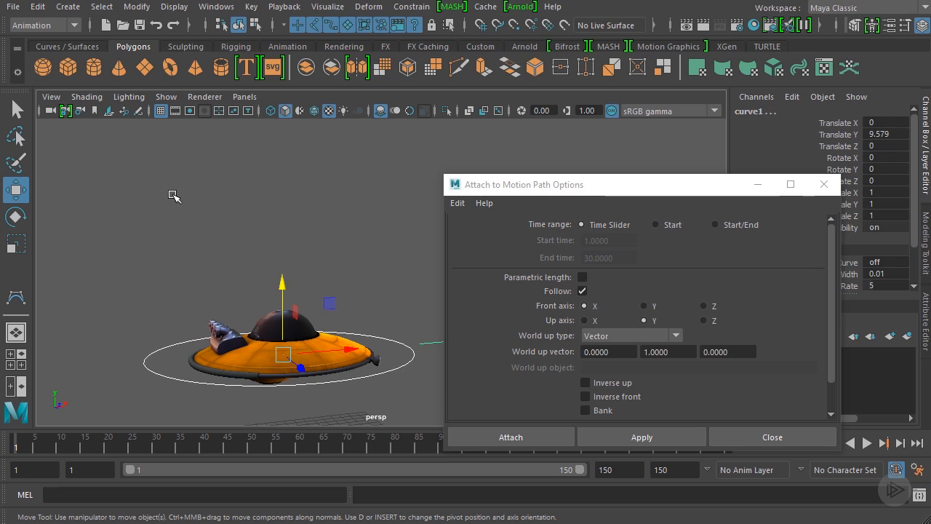
scroll(177, 197, "down", 4)
middle_click_drag(356, 240, 354, 229, "alt")
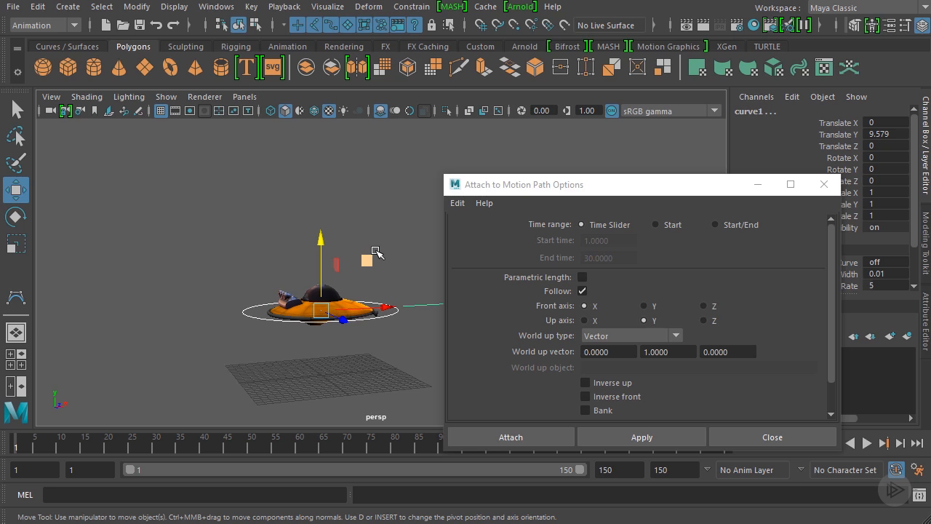
left_click_drag(376, 252, 391, 282, "alt")
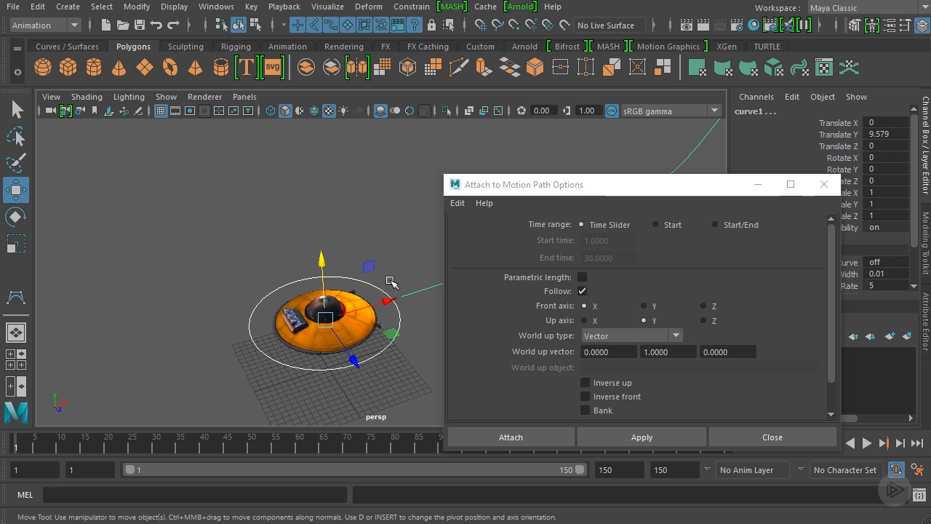
Attach ship_ctrl to the path curve with Follow enabled, front axis X, up axis Y and world up type Vector.
scroll(701, 270, "down", 2)
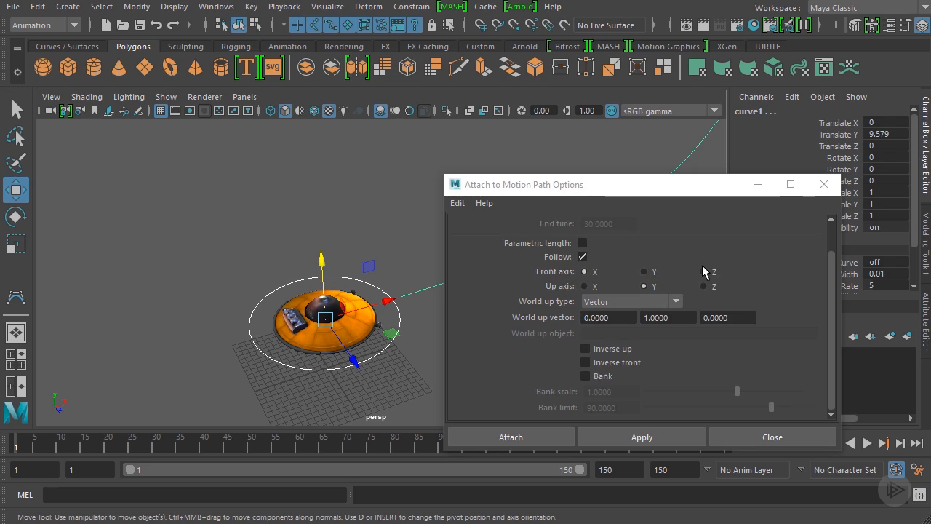
scroll(812, 318, "up", 2)
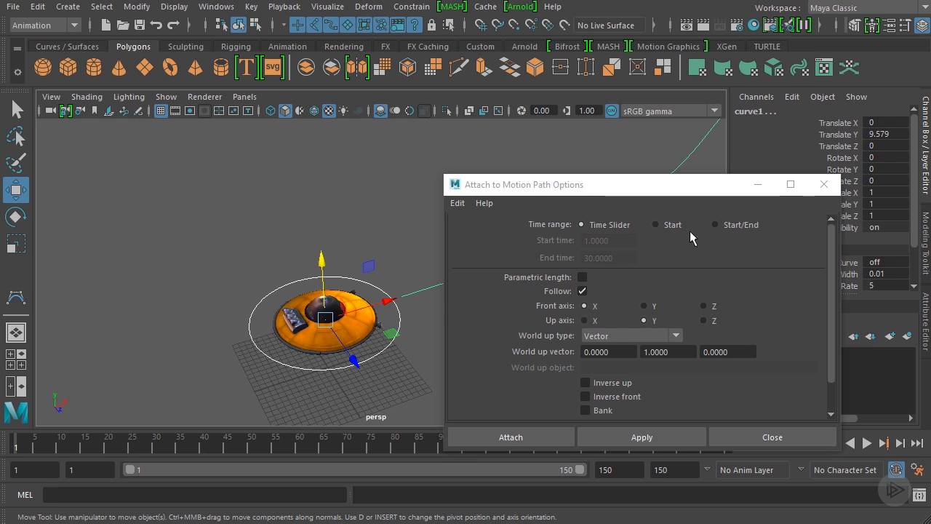
left_click(536, 441)
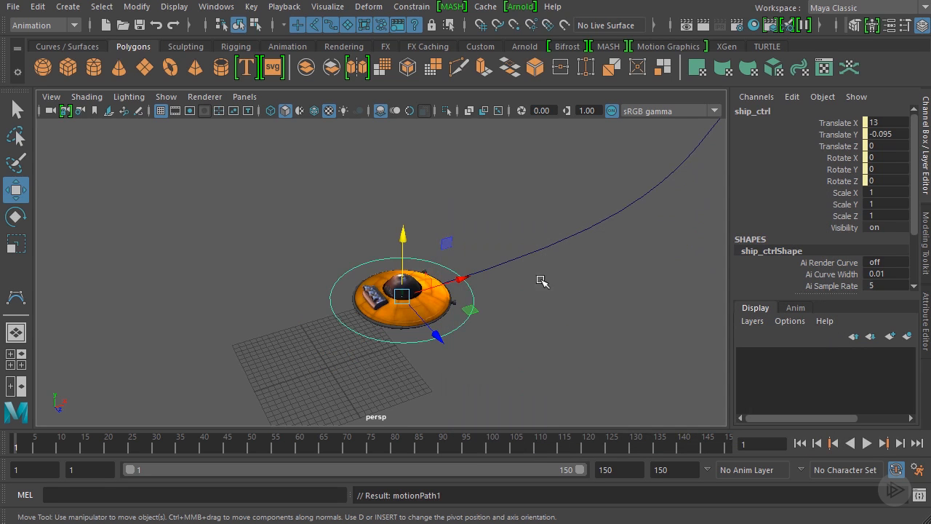
Inspect the attached saucer at the start of the path curve from several angles to check its facing direction.
left_click_drag(562, 261, 498, 227, "alt")
scroll(505, 266, "up", 5)
left_click_drag(514, 264, 532, 239, "alt")
middle_click_drag(553, 260, 526, 233, "alt")
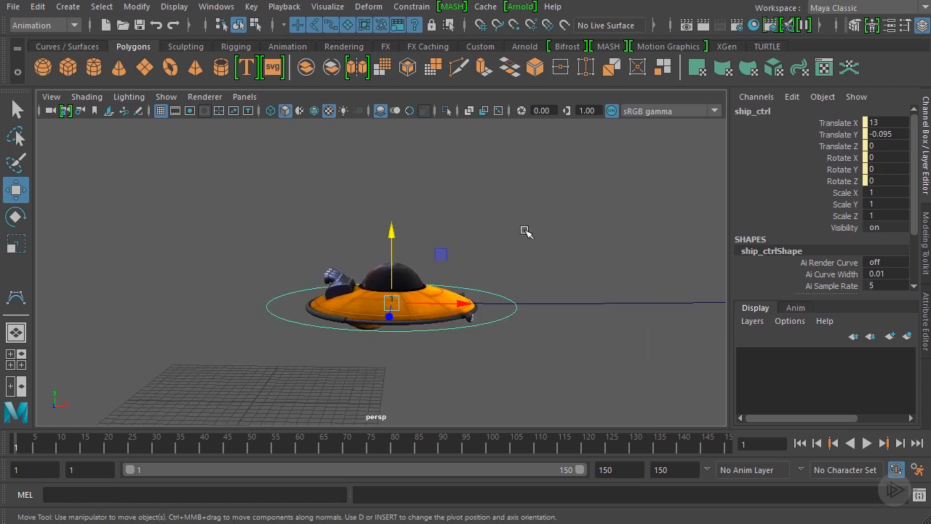
left_click_drag(526, 232, 488, 234, "alt")
left_click_drag(450, 330, 559, 282, "alt")
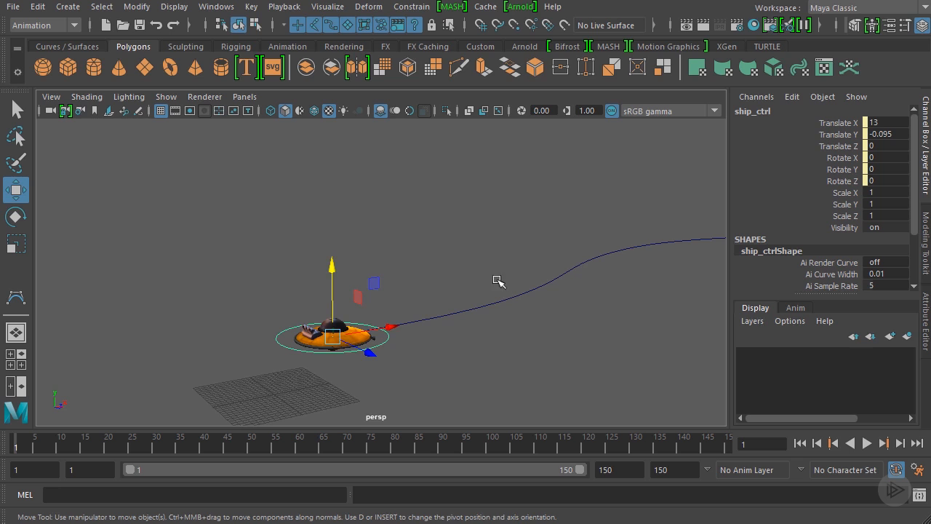
left_click_drag(499, 281, 516, 289, "alt")
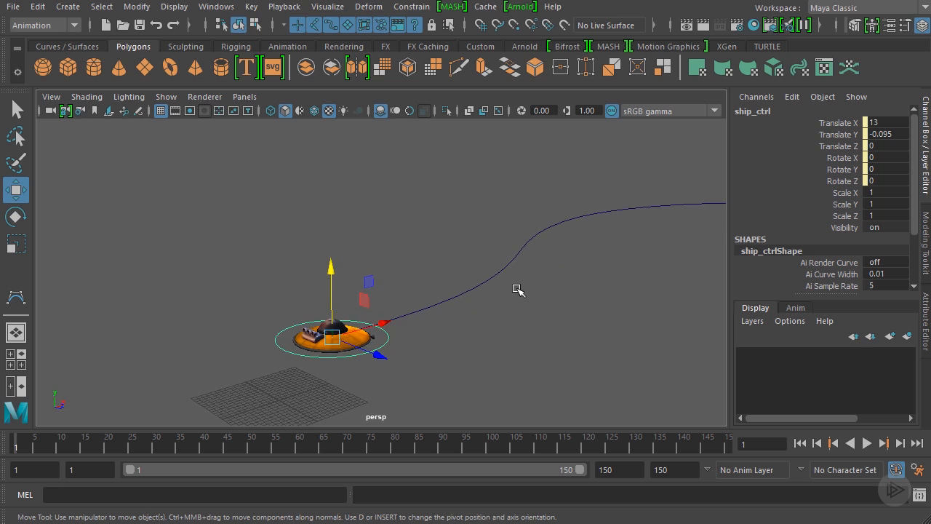
Play the animation and examine how the saucer follows and turns along the whole path curve, from near, far and side views.
left_click(866, 443)
left_click_drag(597, 340, 568, 318, "alt")
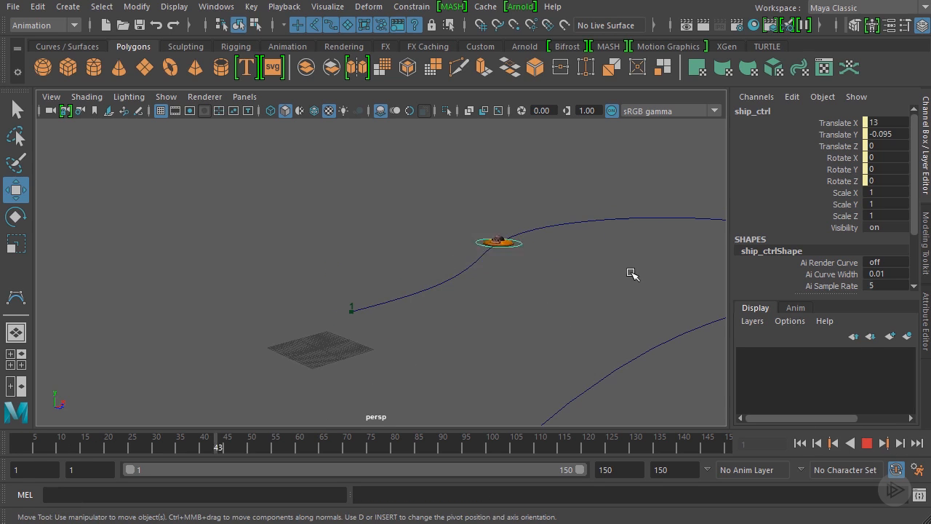
middle_click_drag(632, 274, 542, 272, "alt")
scroll(541, 270, "down", 3)
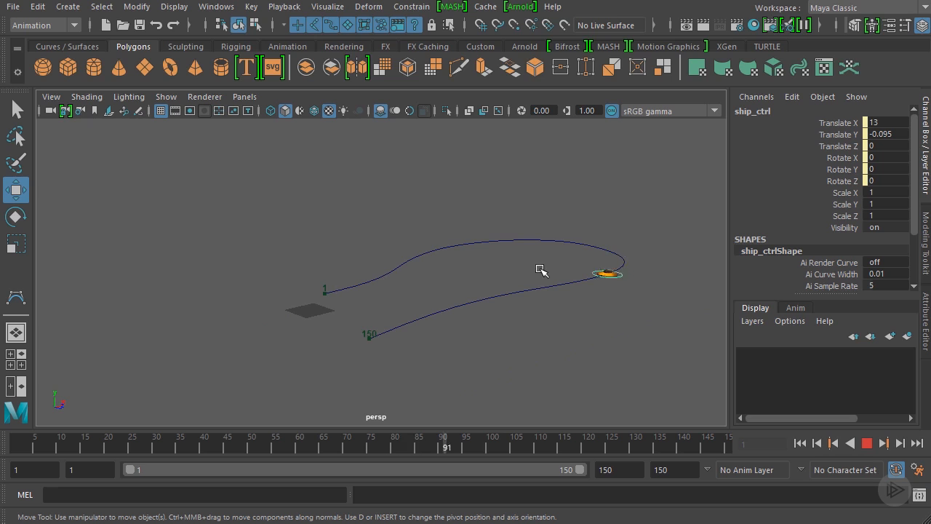
scroll(540, 269, "up", 3)
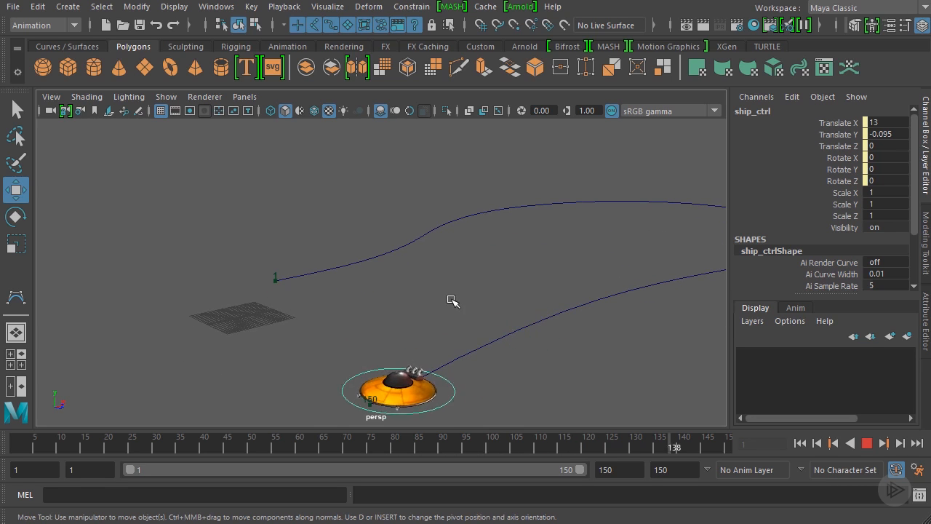
scroll(452, 301, "down", 2)
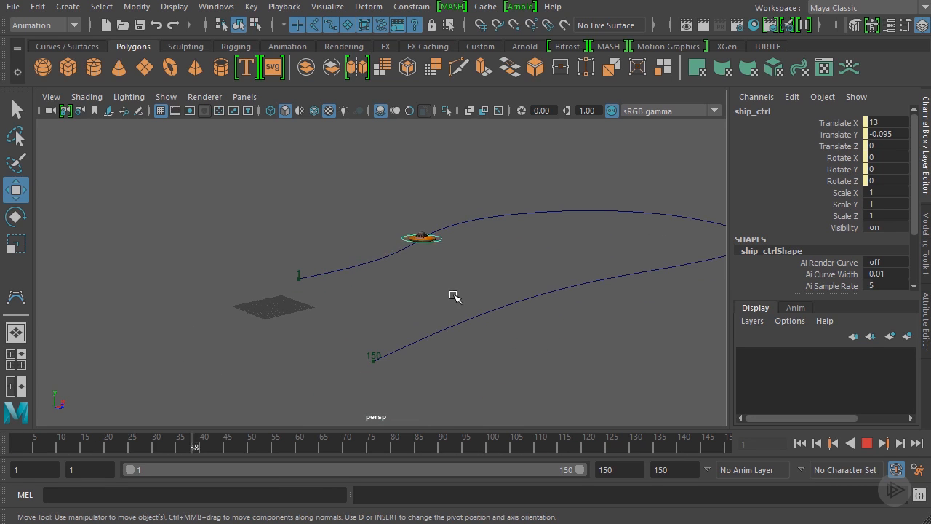
left_click_drag(454, 301, 598, 245, "alt")
scroll(520, 262, "up", 2)
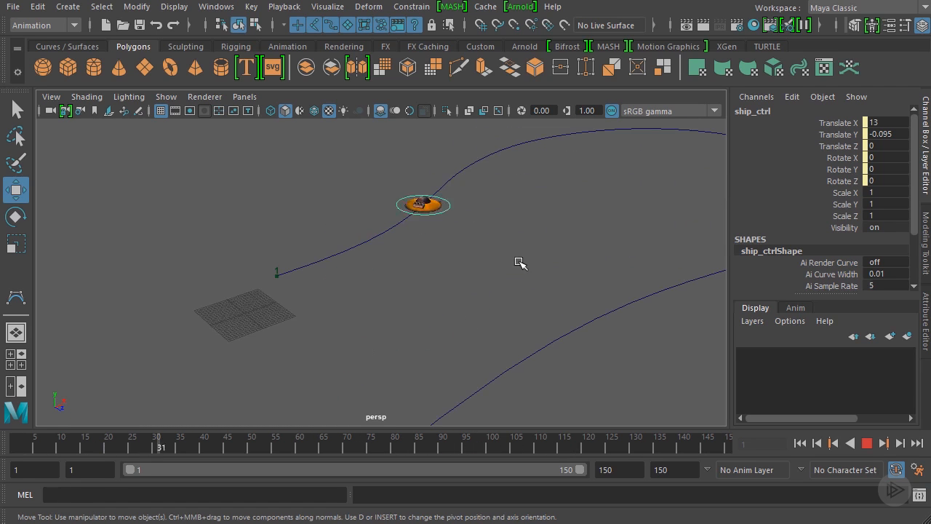
scroll(553, 224, "down", 3)
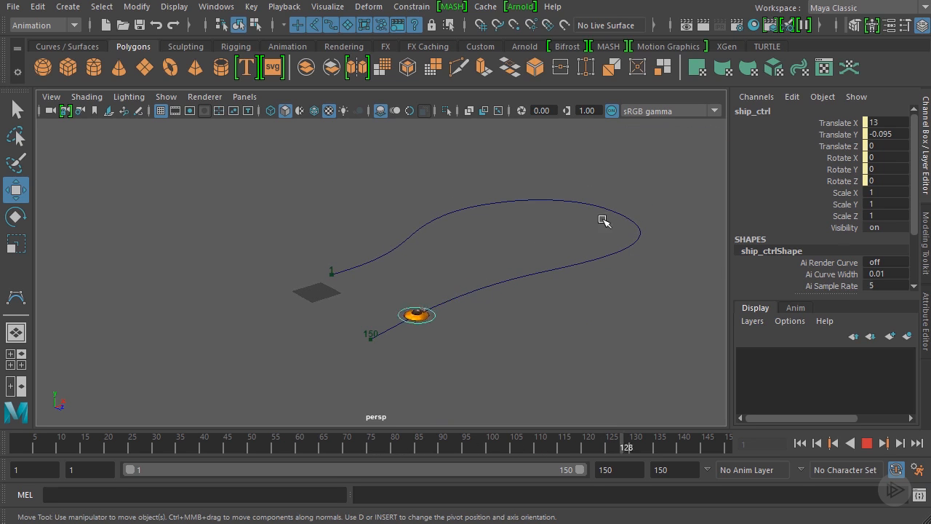
scroll(575, 248, "up", 4)
middle_click_drag(568, 249, 520, 245, "alt")
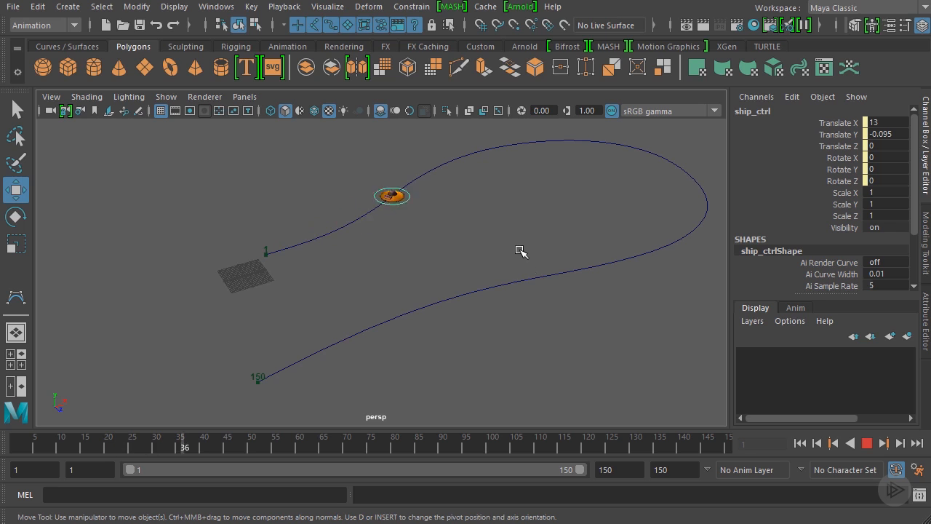
left_click_drag(549, 255, 374, 230, "alt")
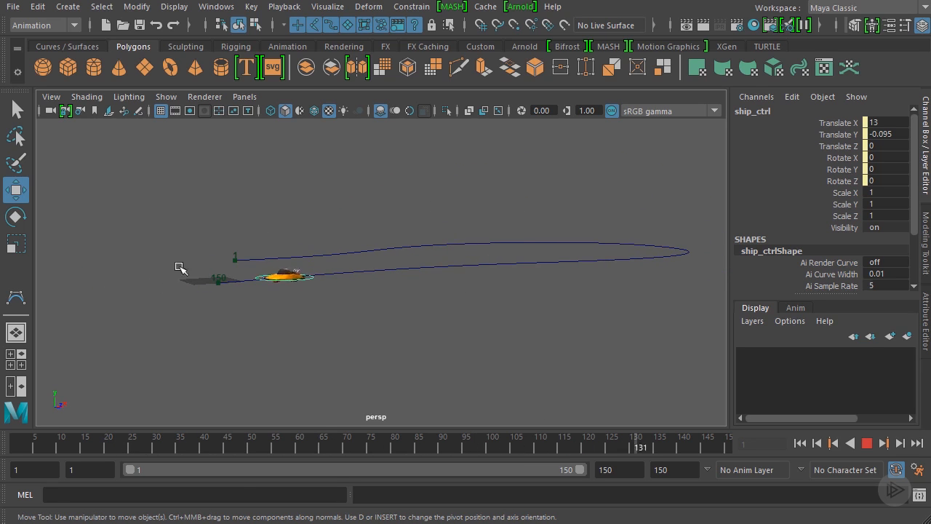